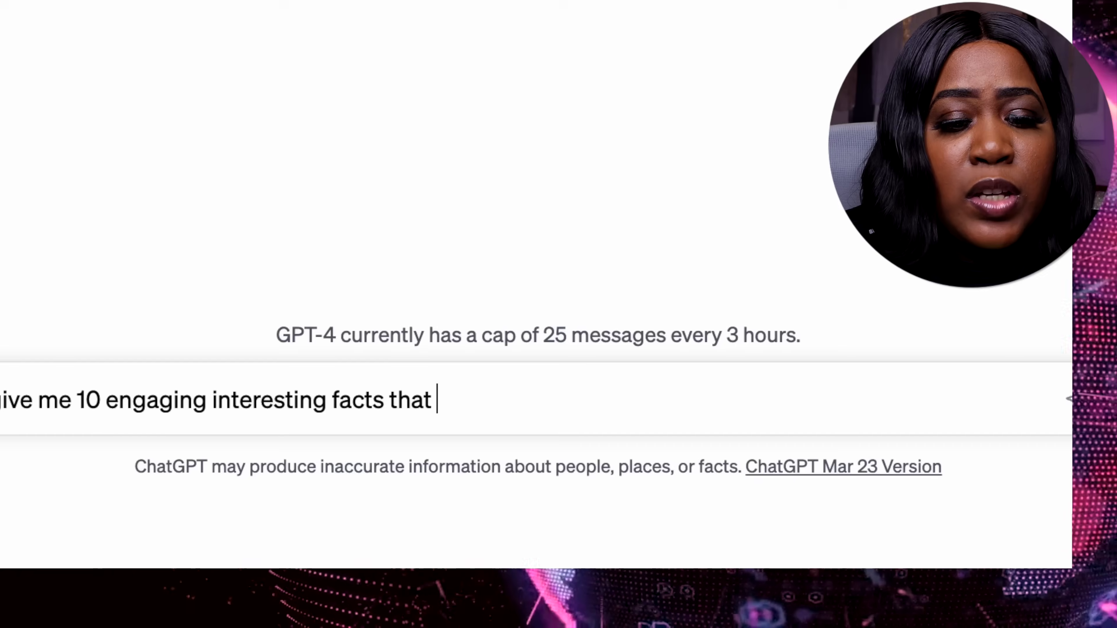
Complete the prompt asking for 10 engaging interesting facts with "I can make a youtube video about" and submit it.
type("I can make a youtube vid")
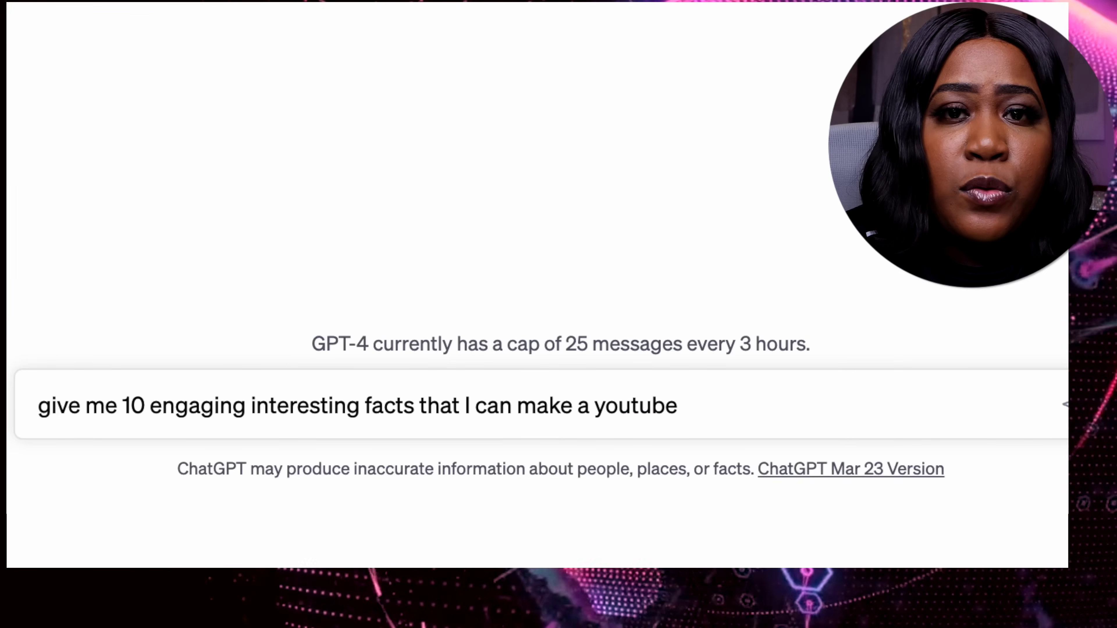
type("eo about")
key("Return")
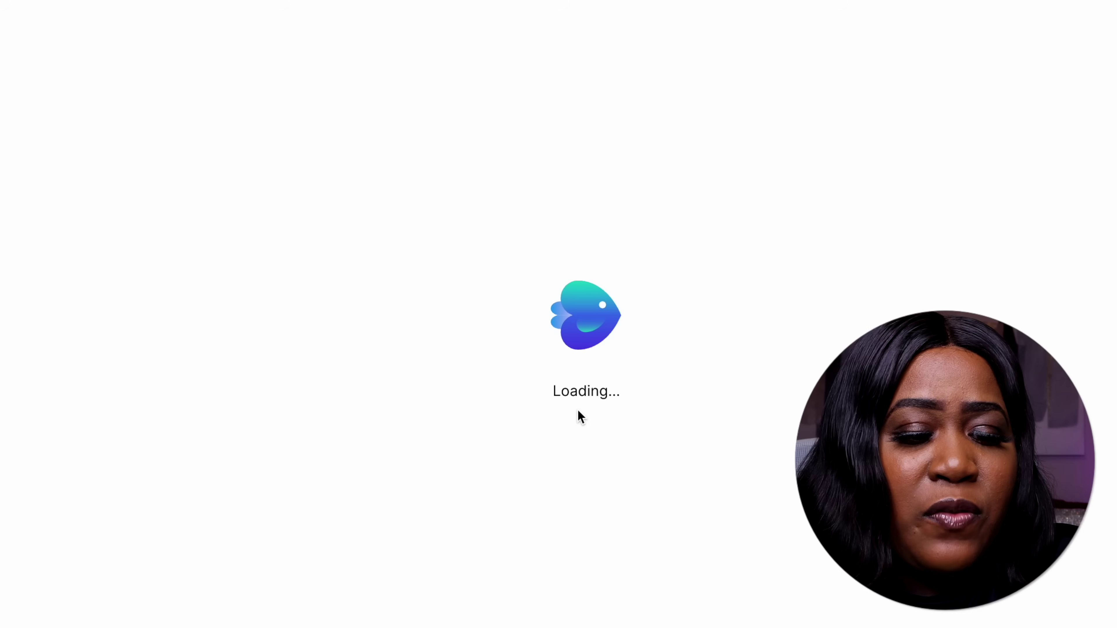
Switch to InVideo and browse the template library for intro and facts video designs.
mouse_move(294, 173)
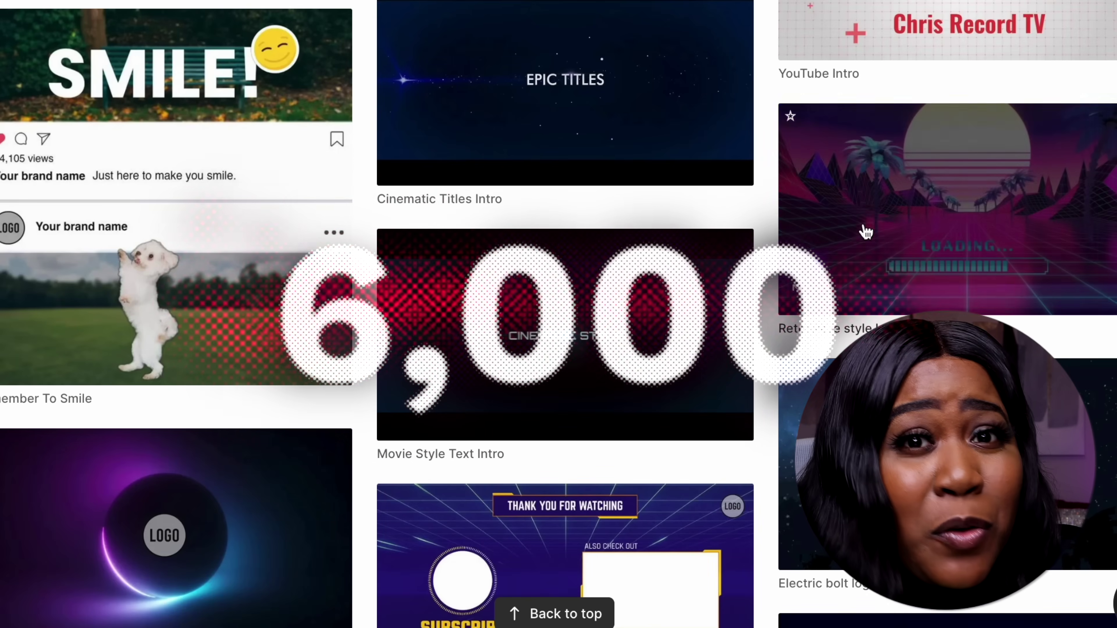
mouse_move(902, 204)
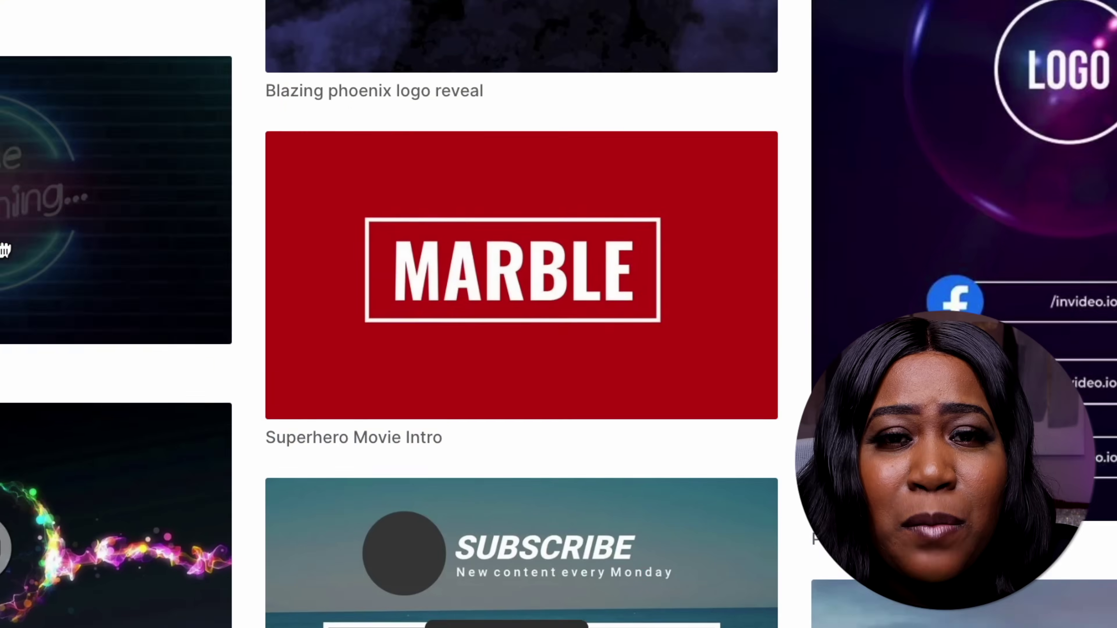
scroll(466, 257, "down", 1)
mouse_move(466, 257)
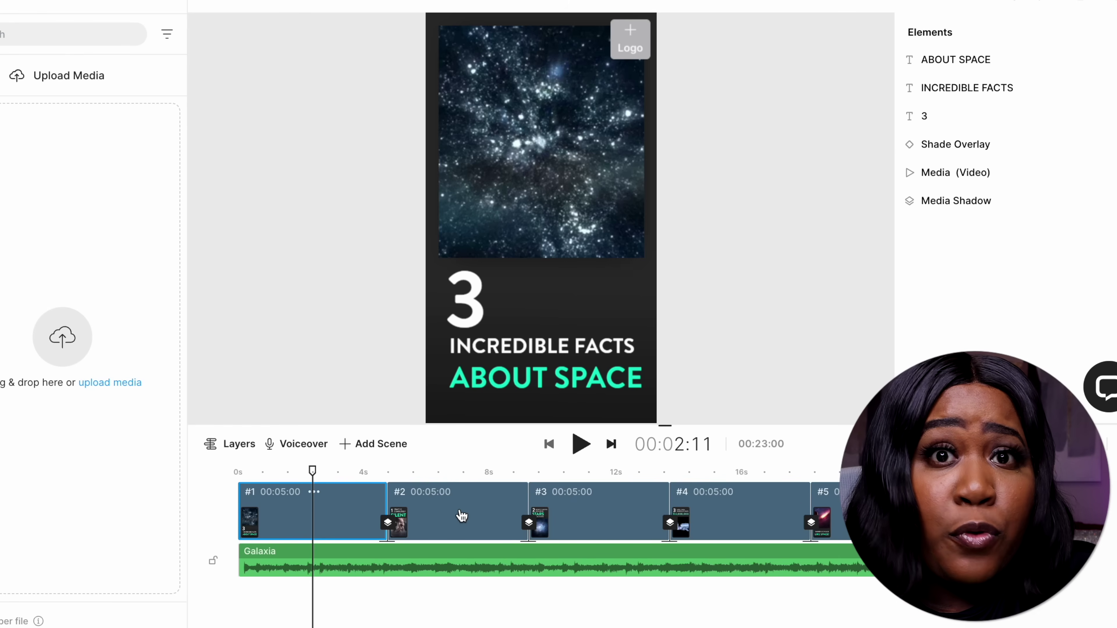
Preview scenes 2 through 5 of the vertical space facts template one after another.
left_click(461, 516)
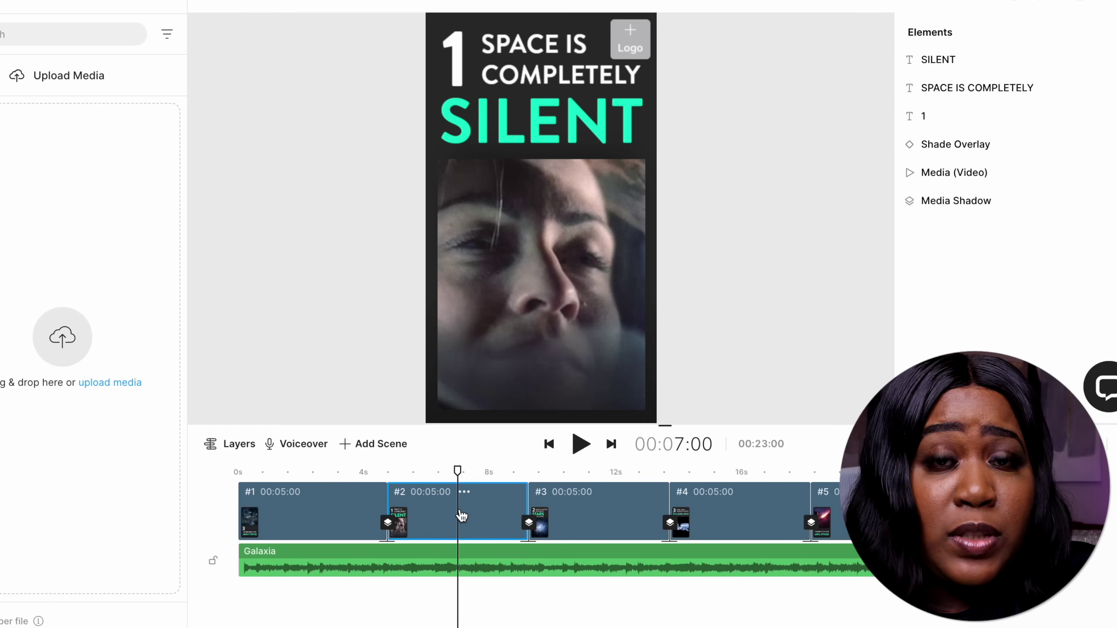
left_click(599, 511)
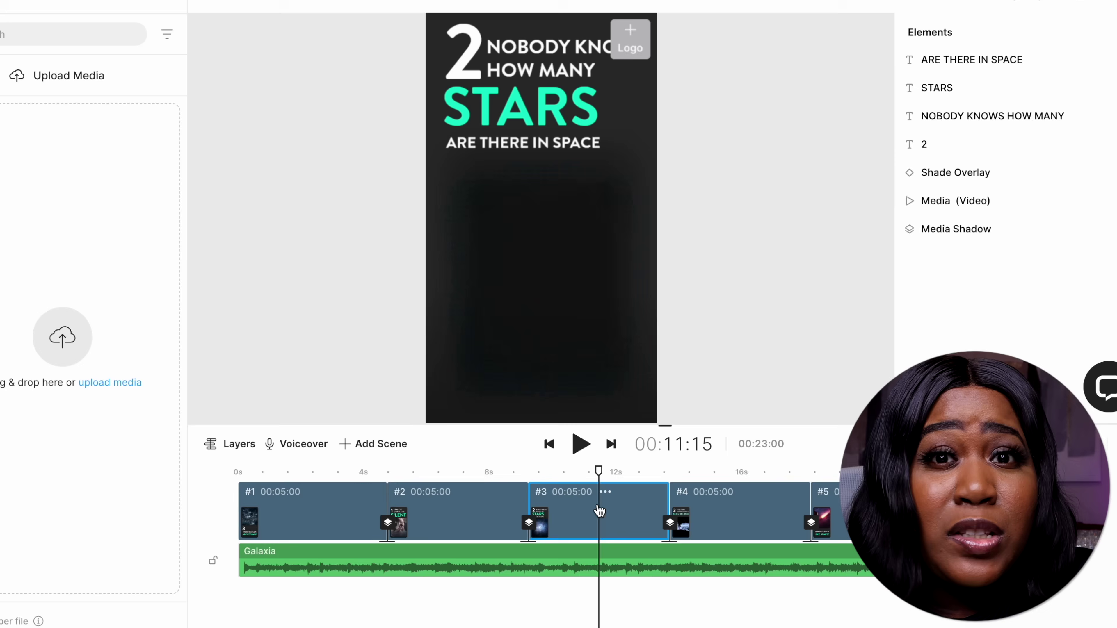
left_click(735, 510)
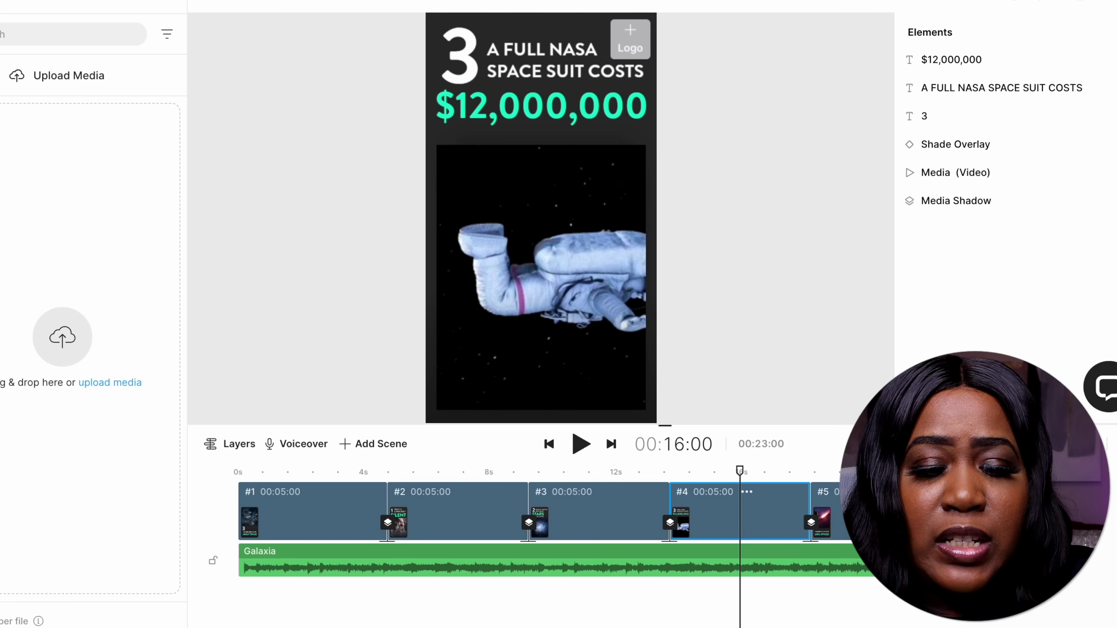
left_click(877, 512)
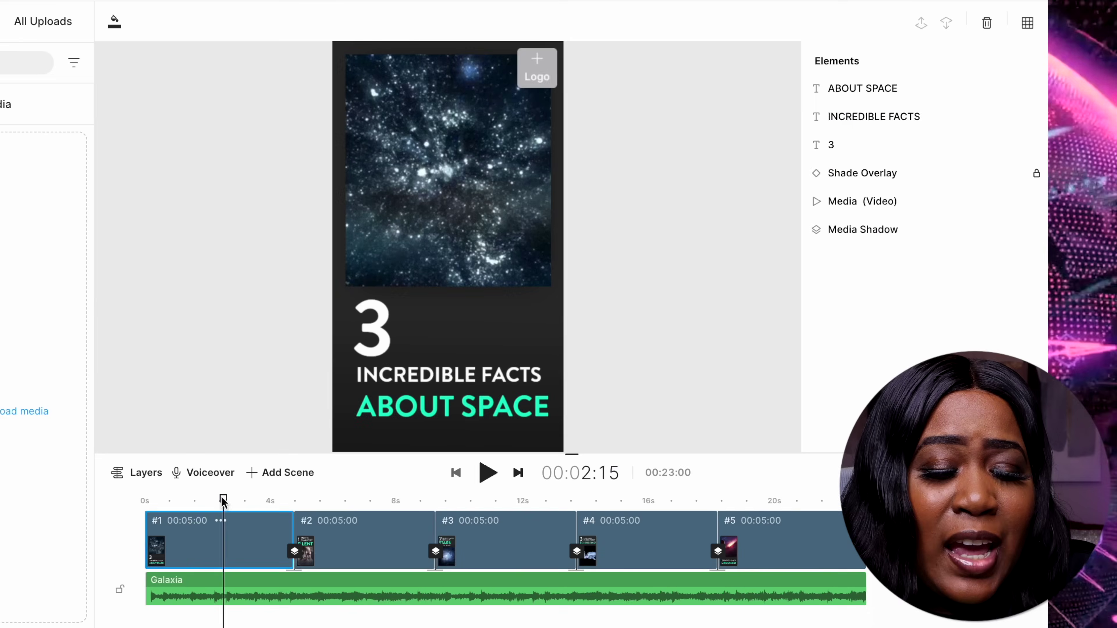
Go back to an early moment of scene 1 and change its "INCREDIBLE FACTS" text to "INTERESTING FACTS".
left_click_drag(223, 501, 177, 498)
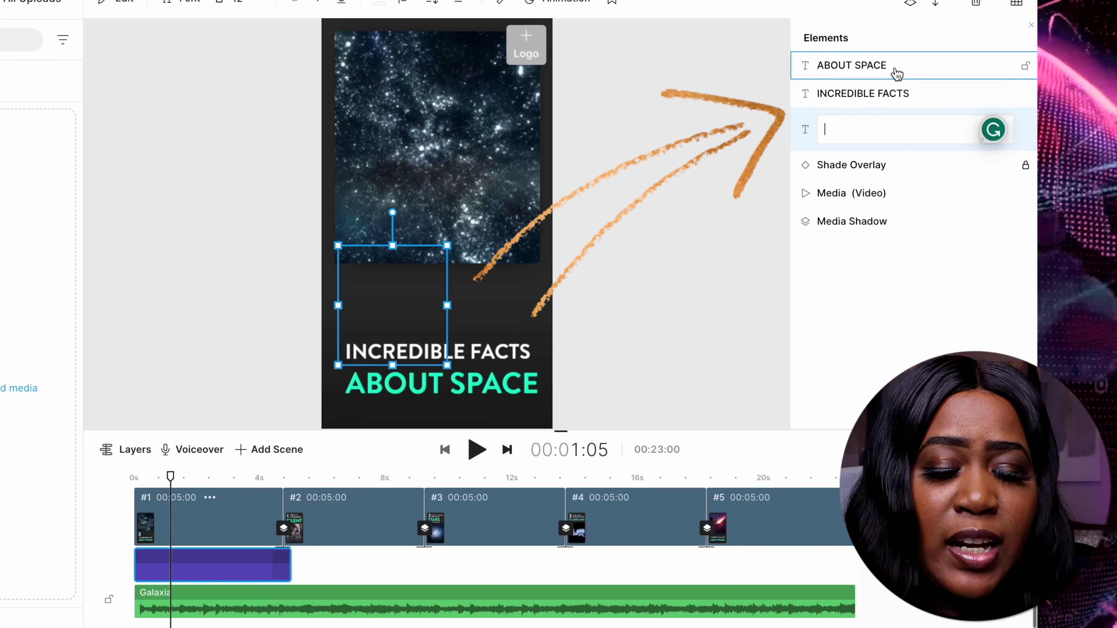
left_click(859, 94)
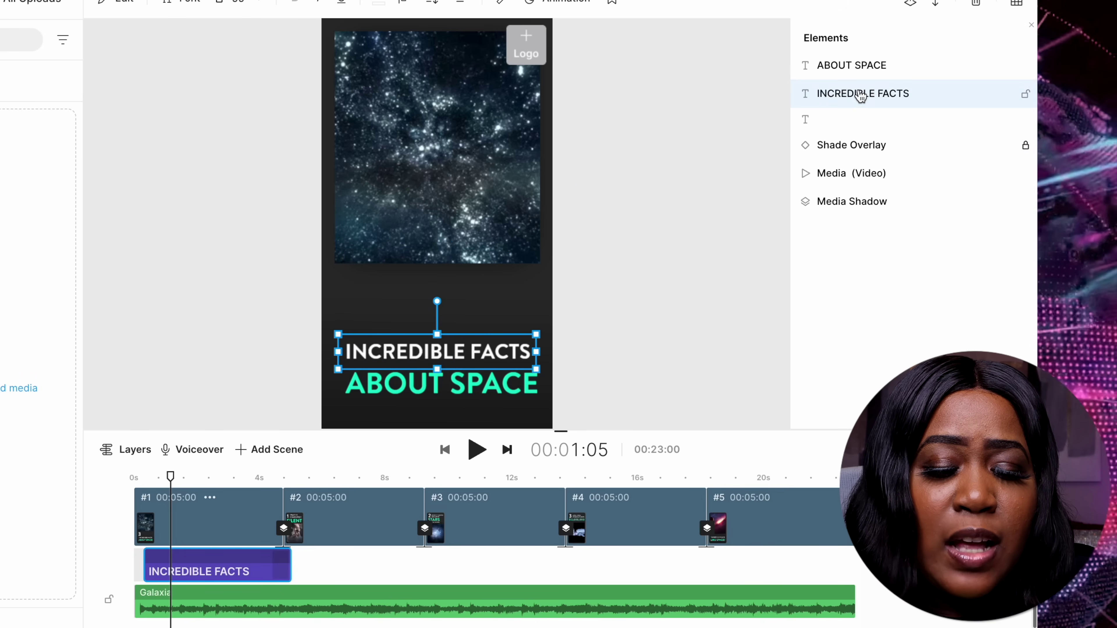
double_click(859, 94)
type("INTERESTING")
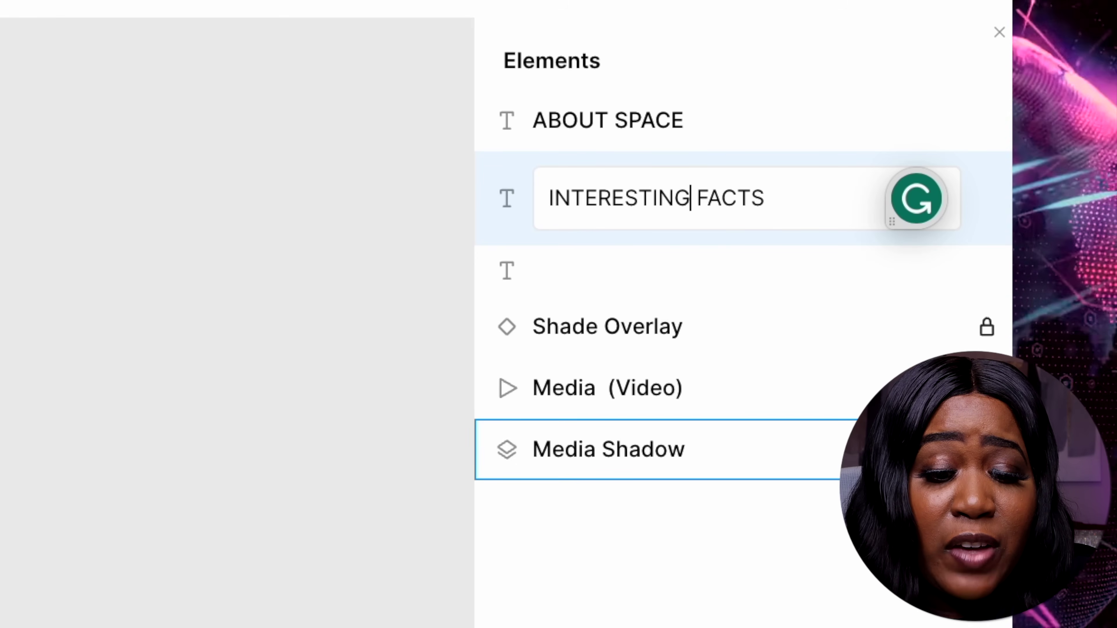
left_click(778, 207)
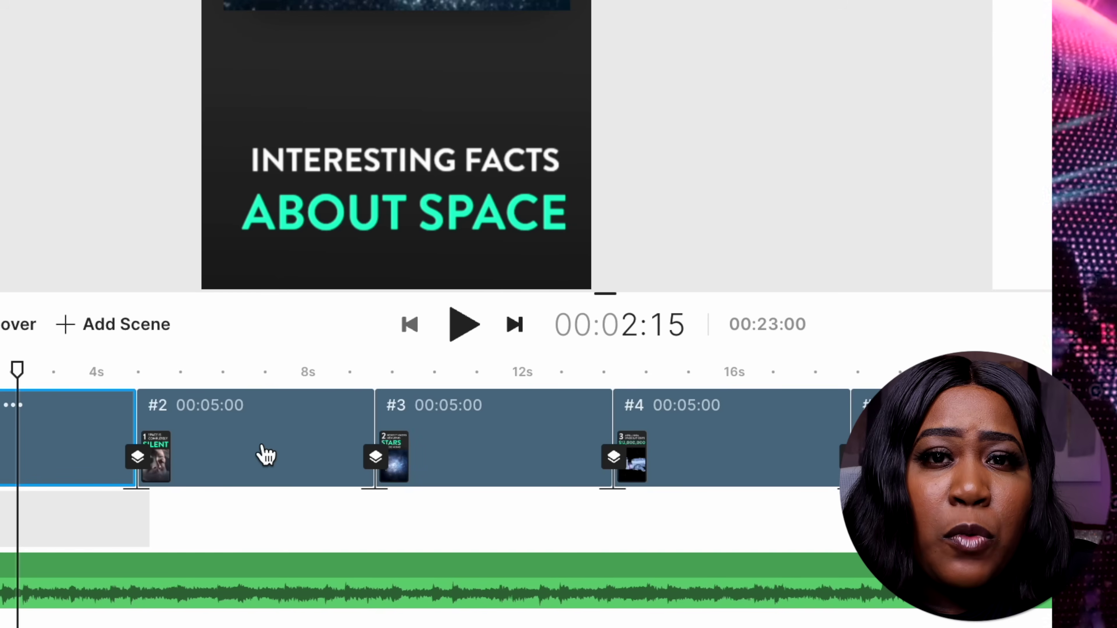
Select scene 2 and remove the logo placeholder from all scenes.
left_click(263, 453)
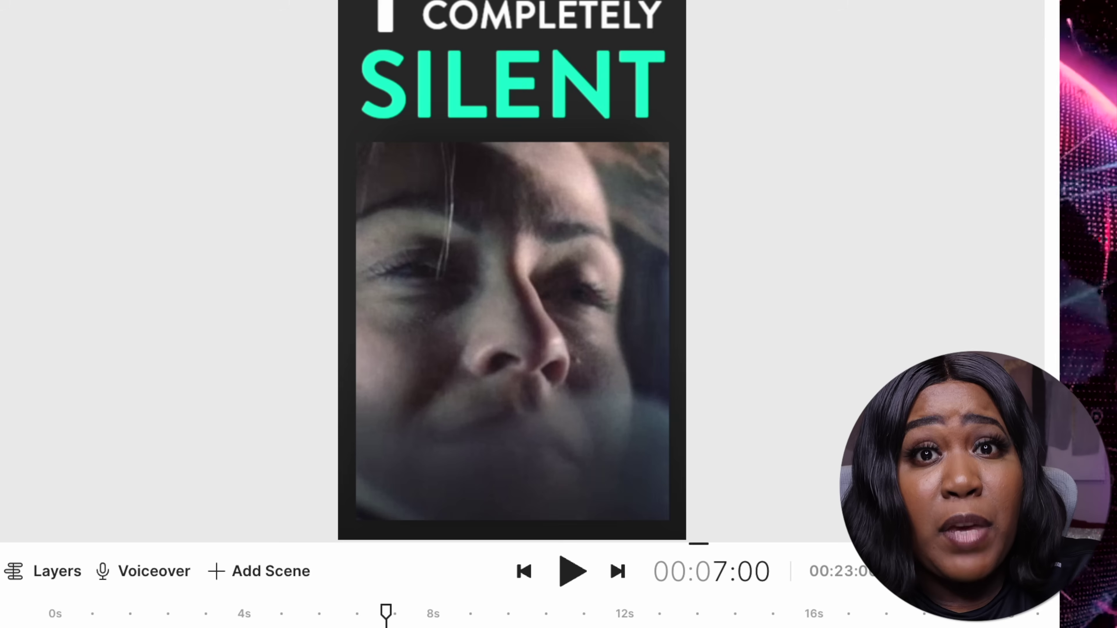
left_click(589, 54)
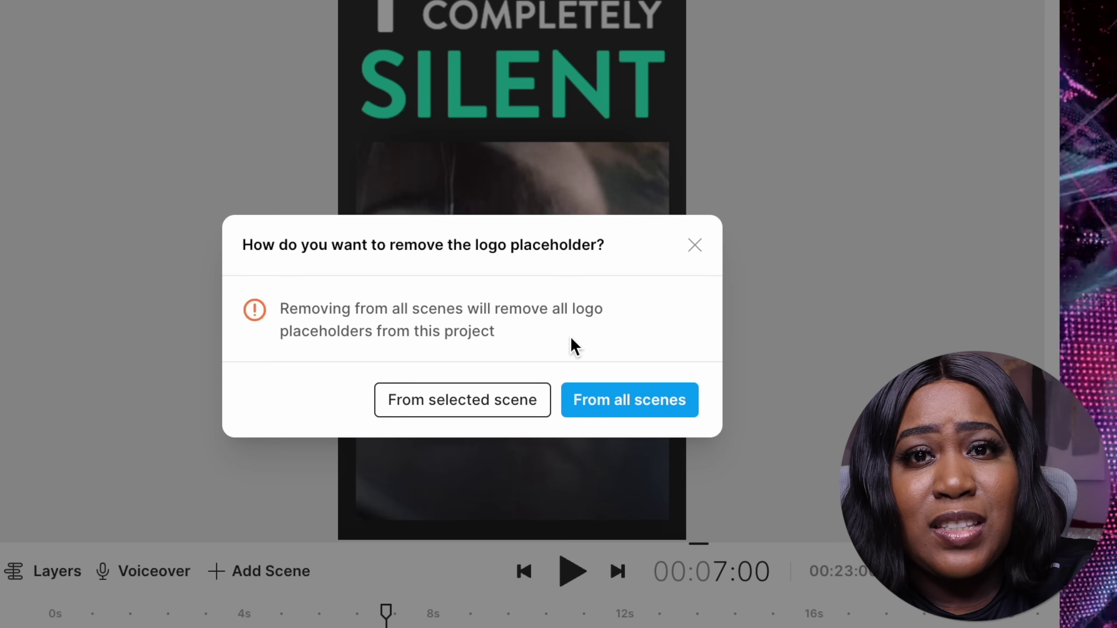
left_click(629, 412)
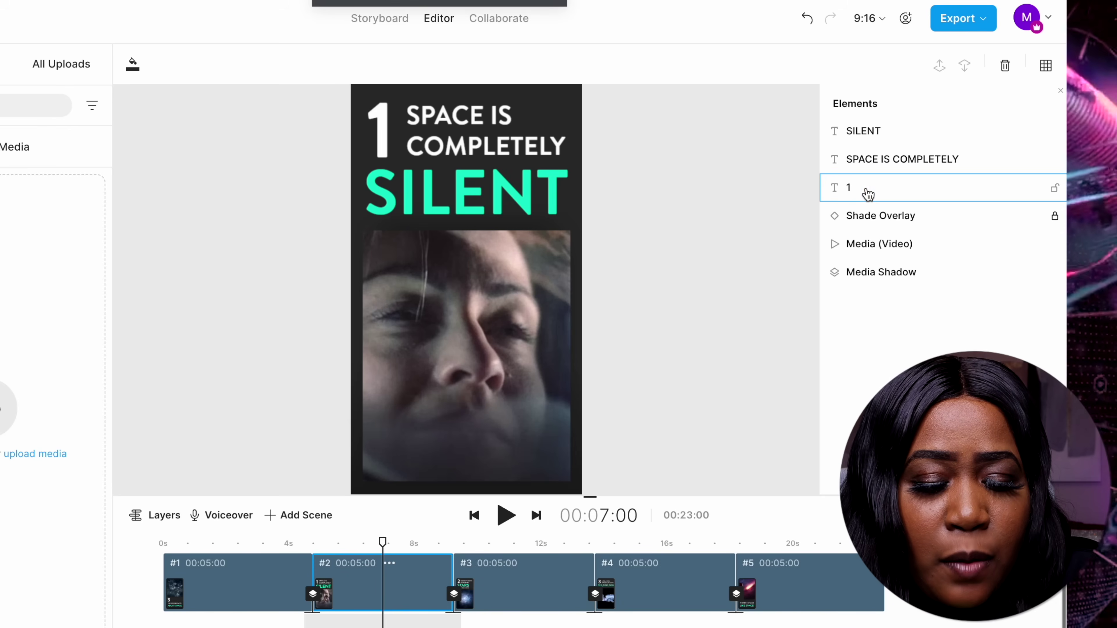
Try to delete scene 2's number 1 text and open the "SPACE IS COMPLETELY" text for editing.
left_click(867, 194)
key("Delete")
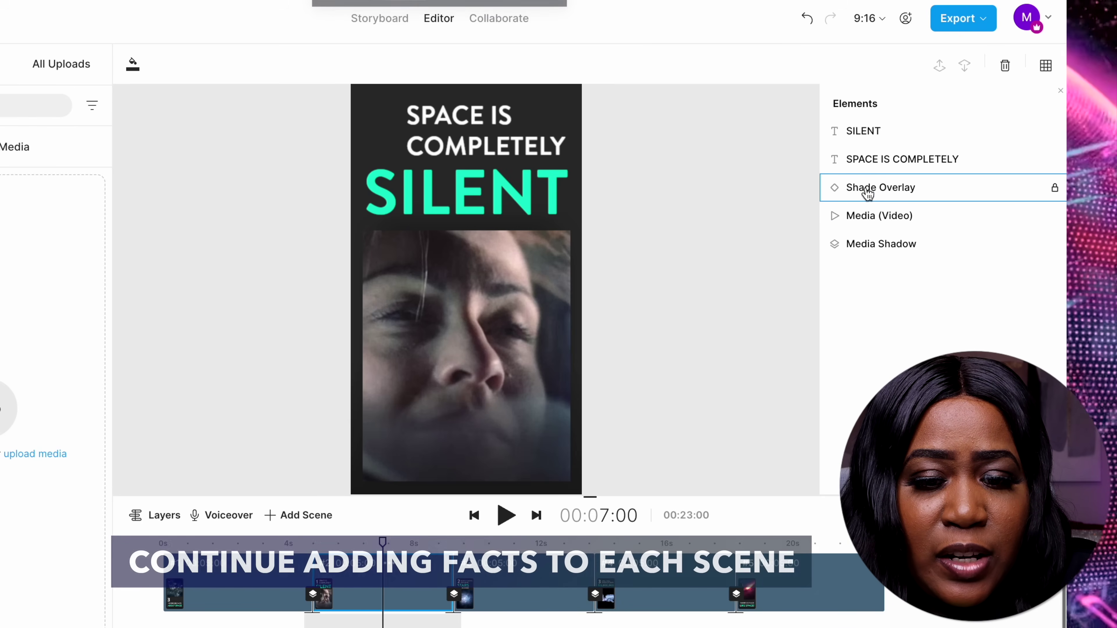
left_click(907, 165)
left_click(908, 166)
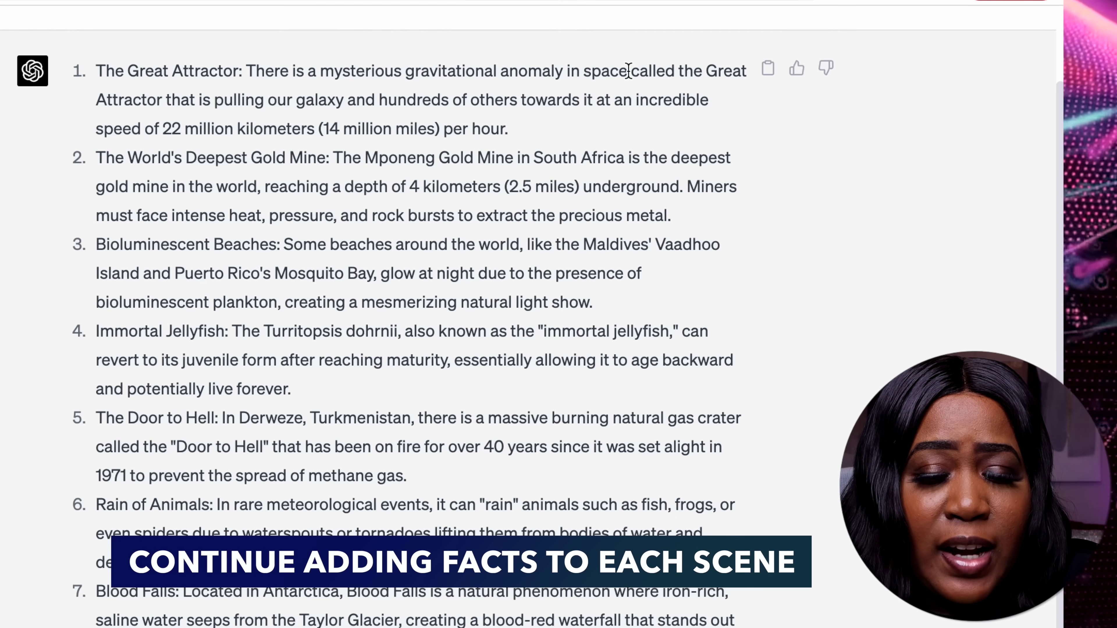
Switch to ChatGPT and copy "There is a mysterious gravitational anomaly in space" from the first fact.
left_click_drag(628, 71, 250, 79)
key("ctrl+c")
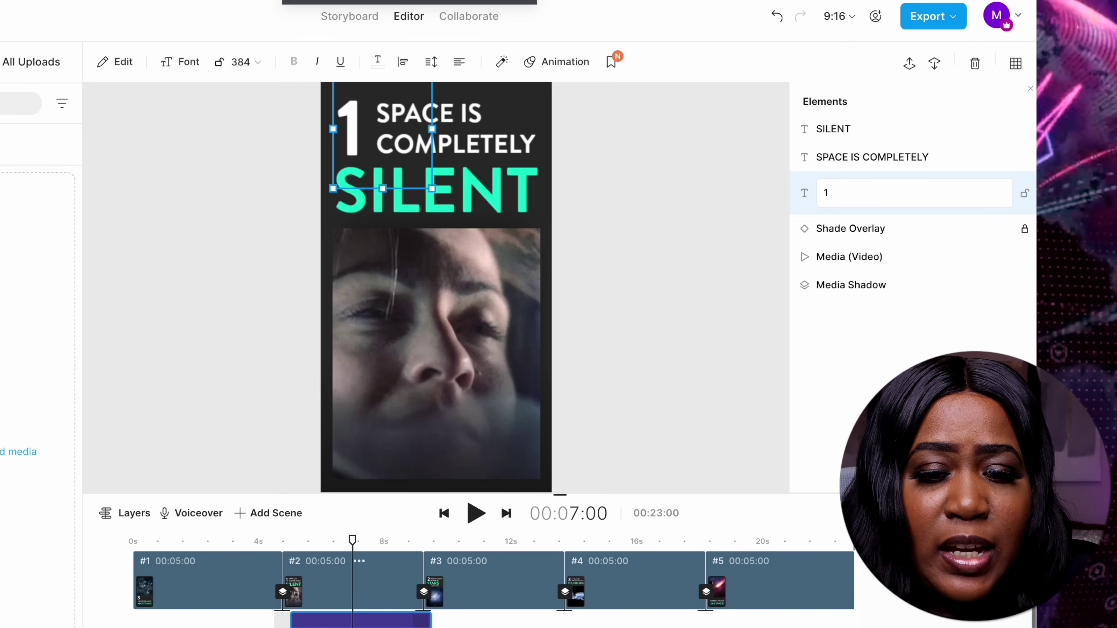
Back in InVideo, clear scene 2's number 1 text and replace "SPACE IS COMPLETELY" with "DID YOU KNOW".
key("Delete")
left_click(878, 164)
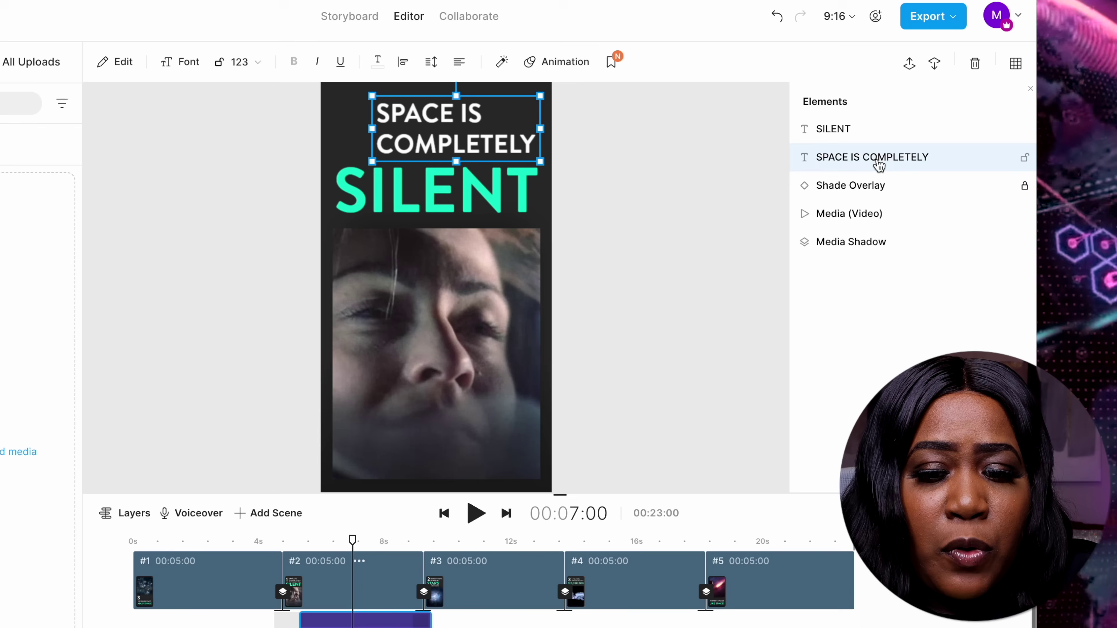
left_click(878, 162)
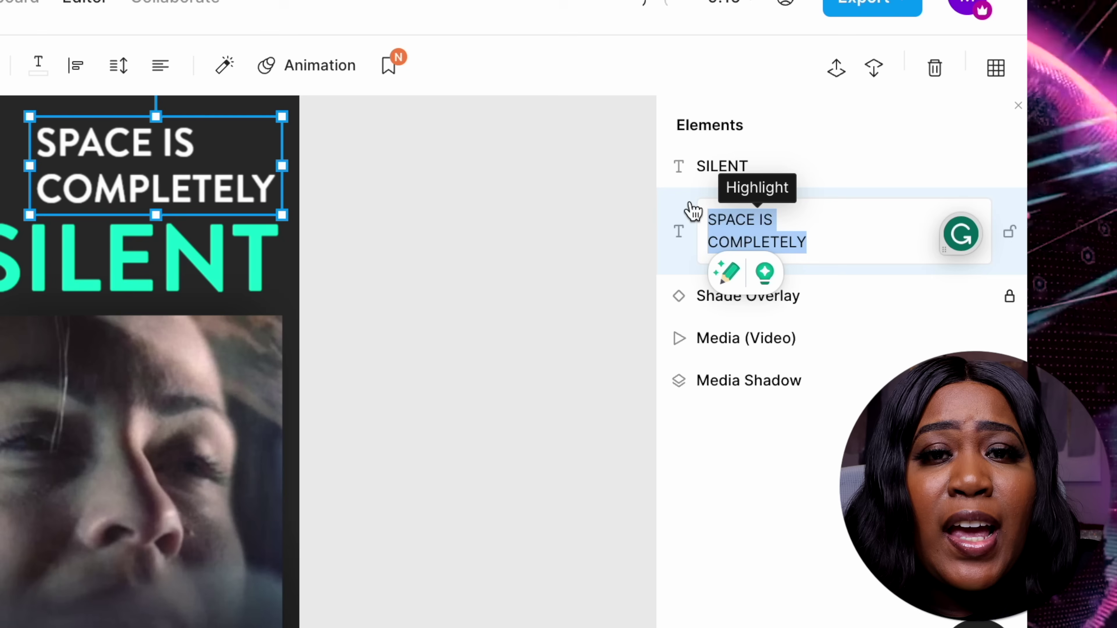
type("DID Y")
type("OU")
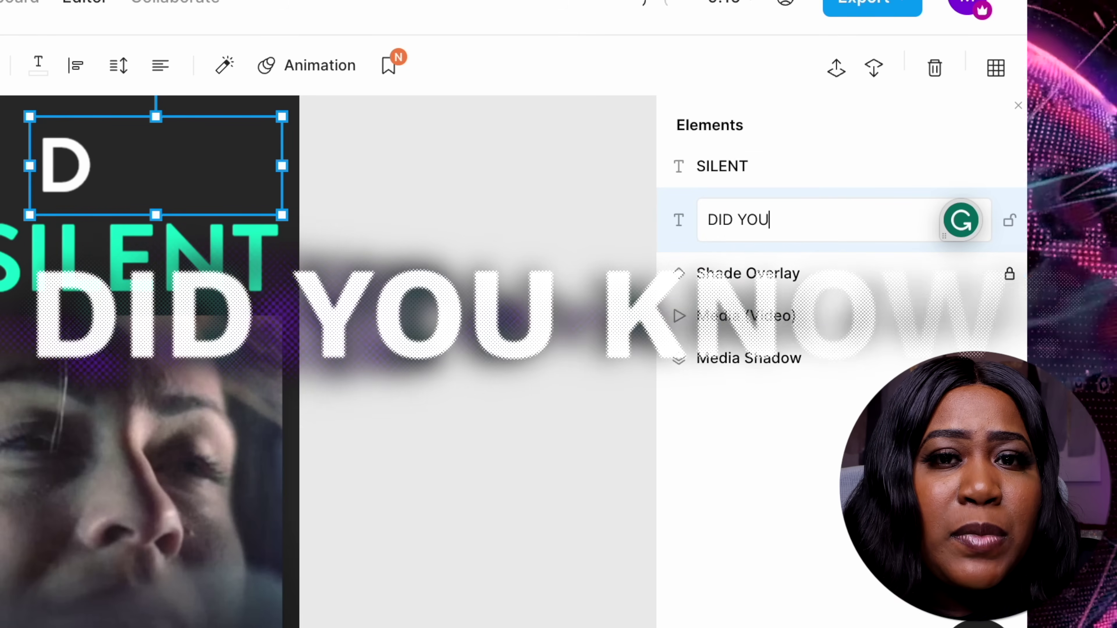
type(" KNOW")
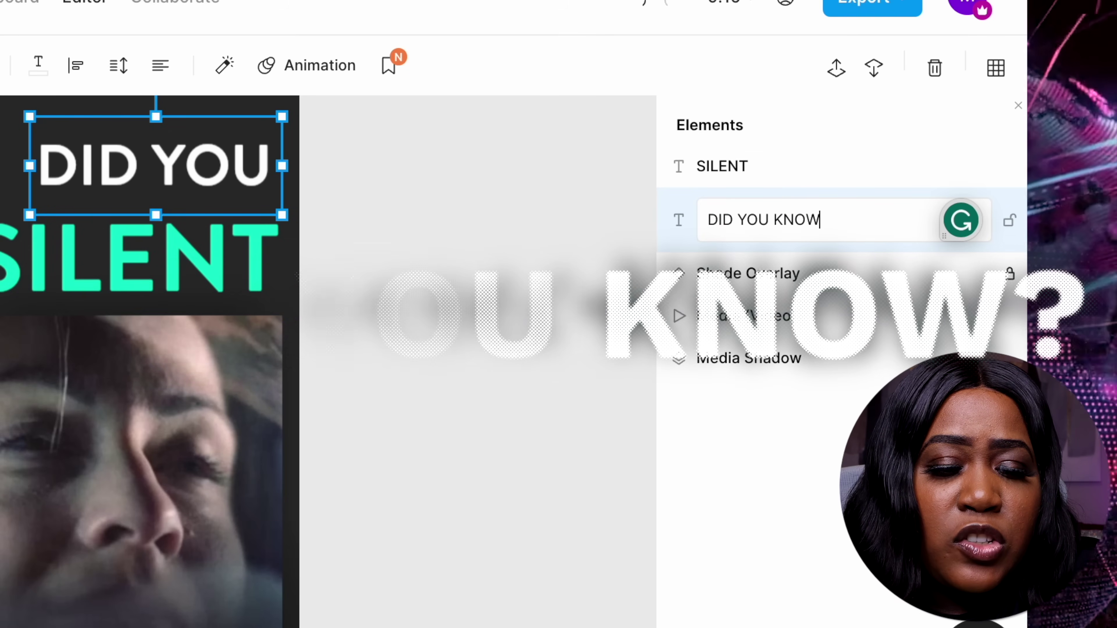
Replace scene 2's "SILENT" text with the copied gravitational anomaly fact and centre-align it.
left_click(768, 172)
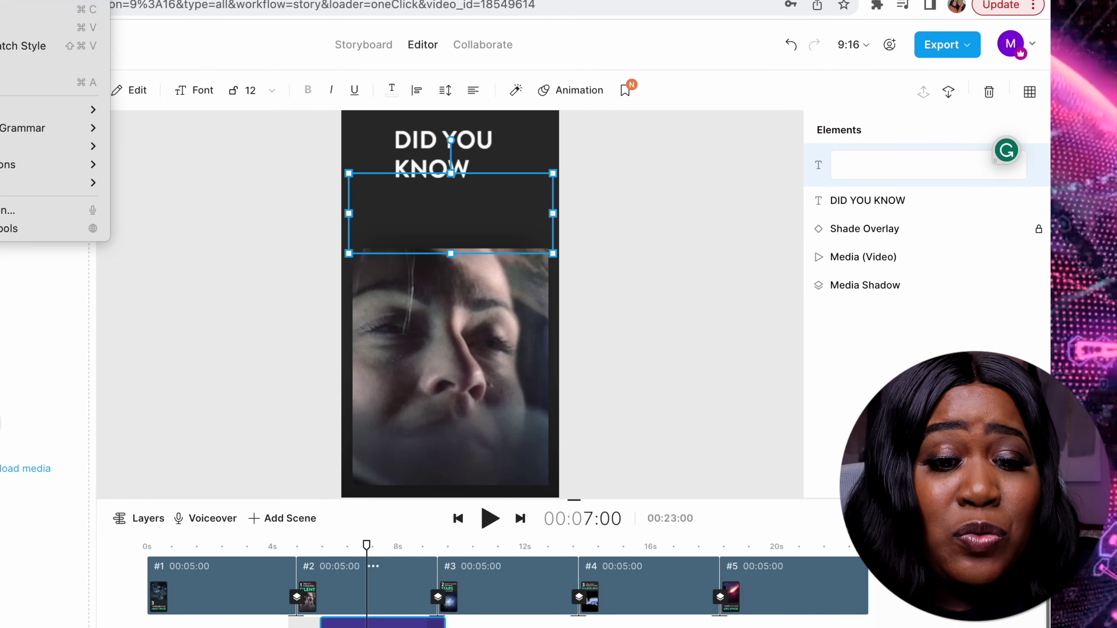
left_click(48, 28)
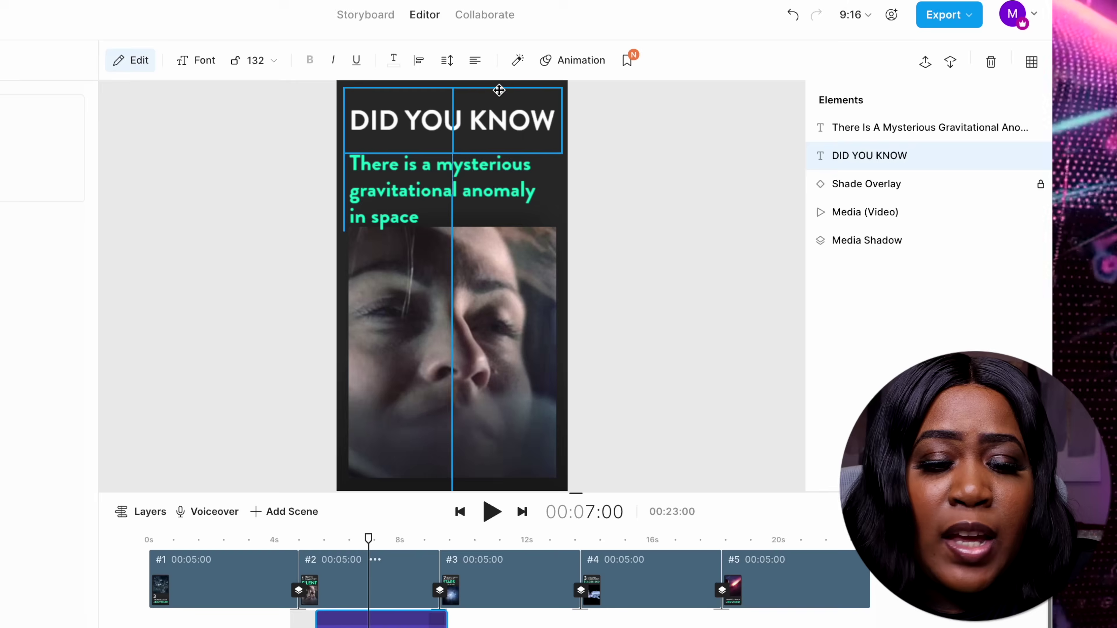
left_click(487, 194)
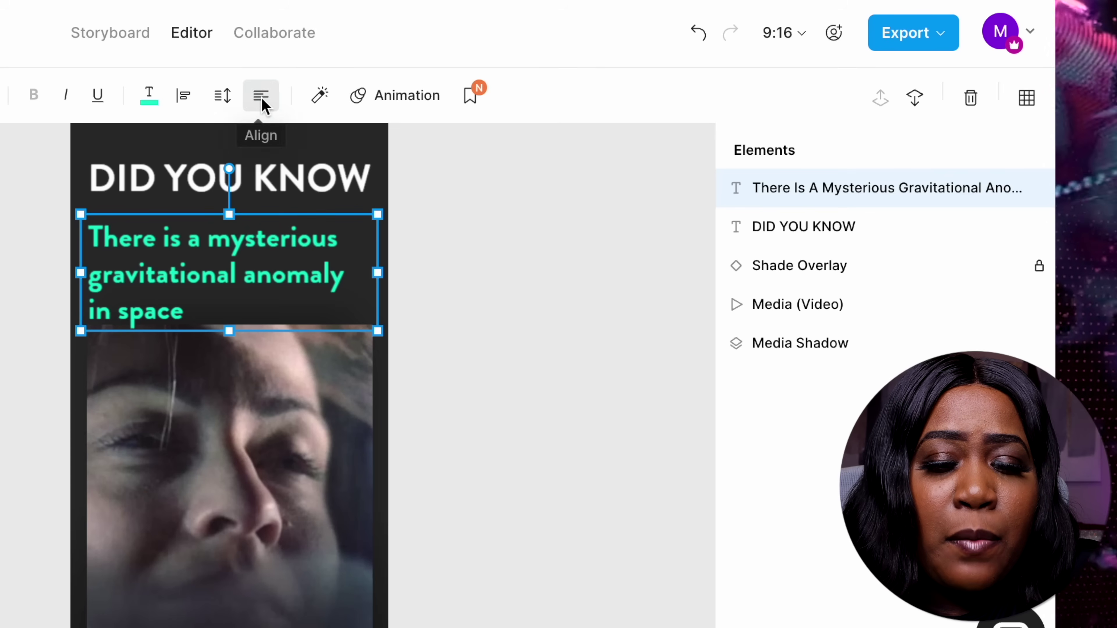
left_click(264, 105)
left_click(293, 133)
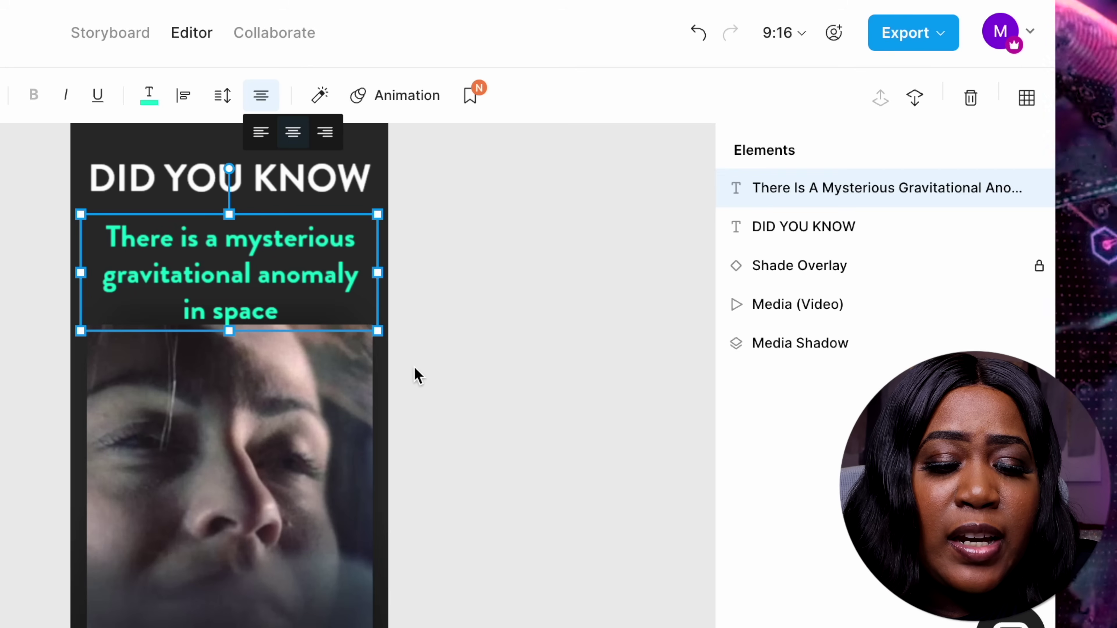
left_click(490, 387)
left_click_drag(278, 252, 229, 252)
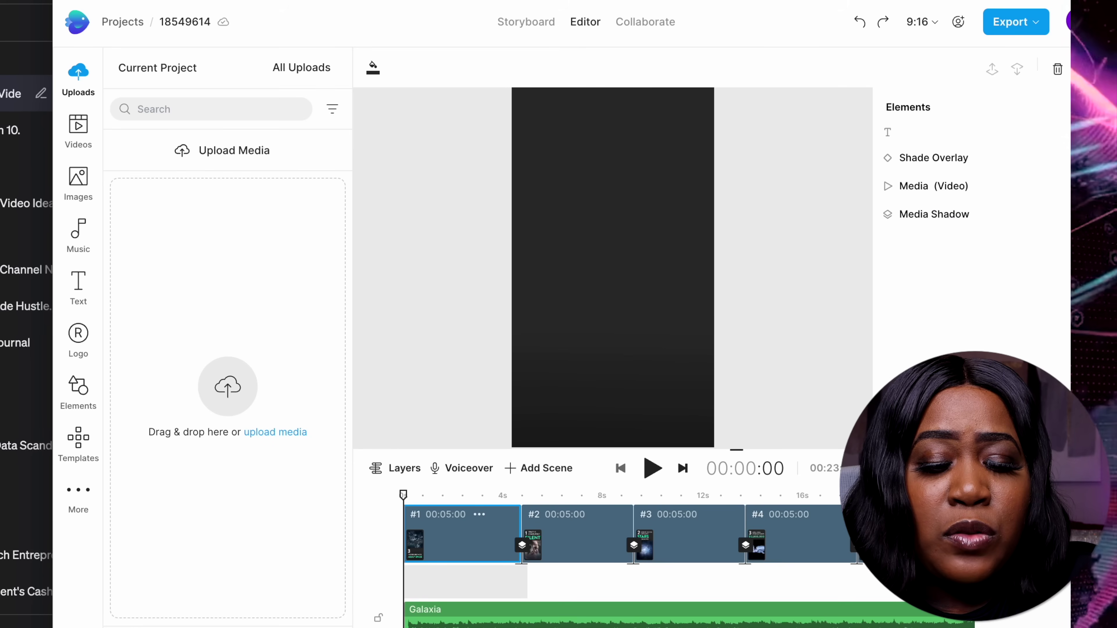
Delete the starfield video from scene 1, above the "ABOUT SPACE" title.
scroll(460, 386, "right", 2)
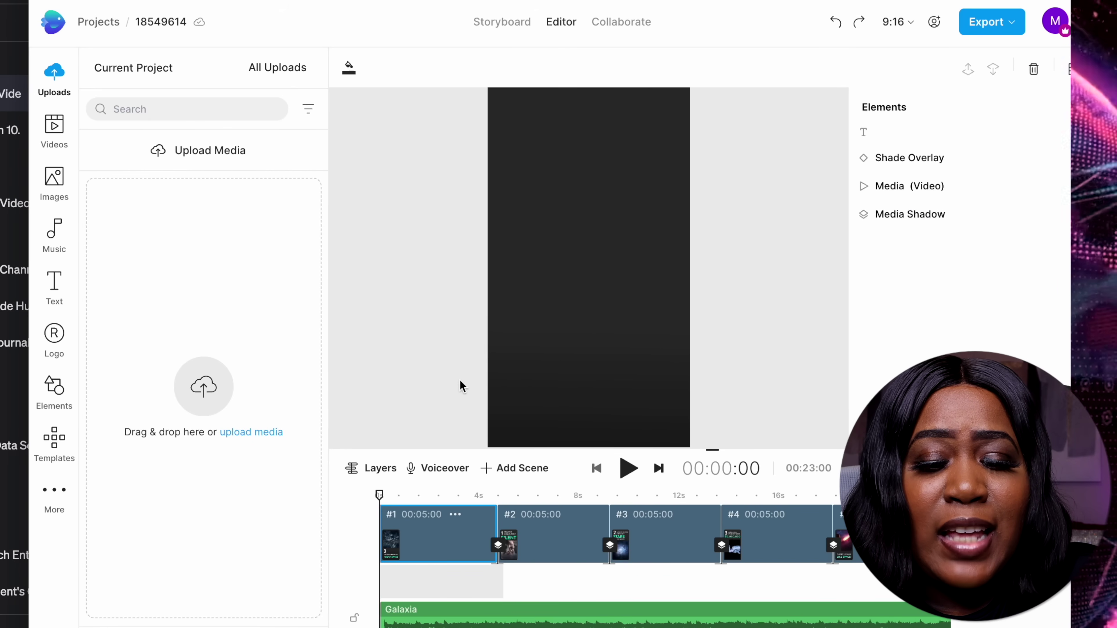
left_click(432, 496)
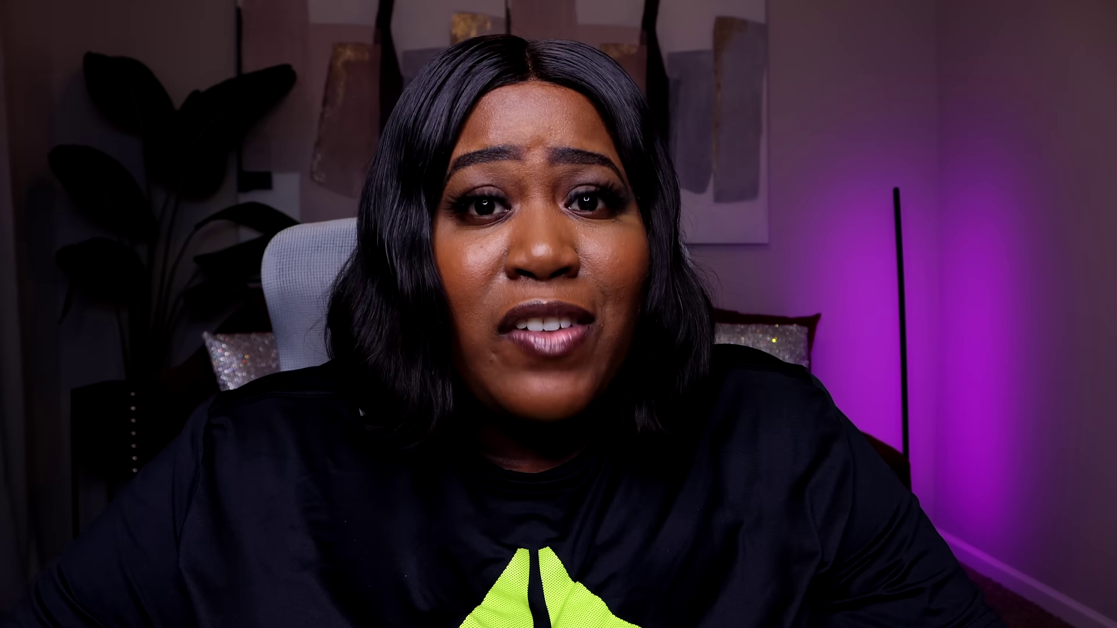
left_click(588, 205)
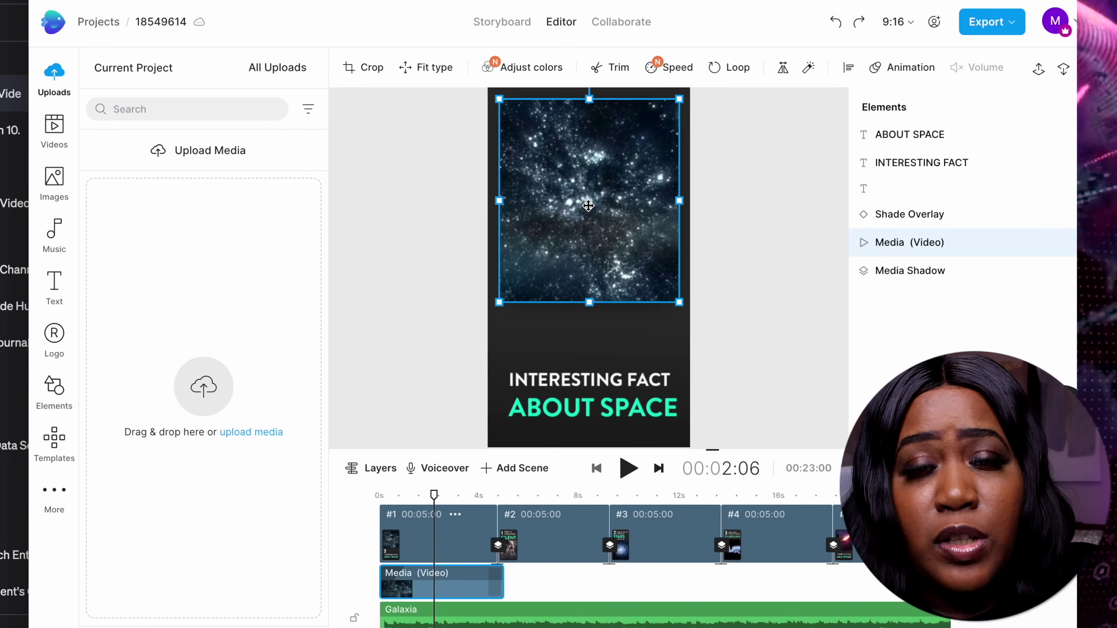
key("Delete")
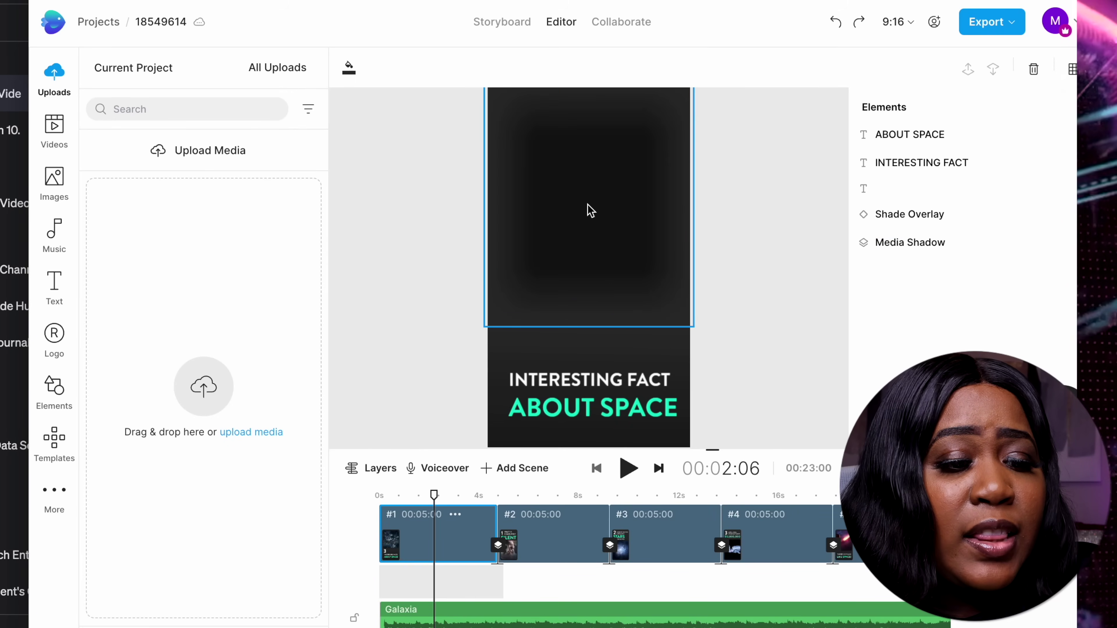
Browse the stock video library and search it for "SPACE".
left_click(56, 139)
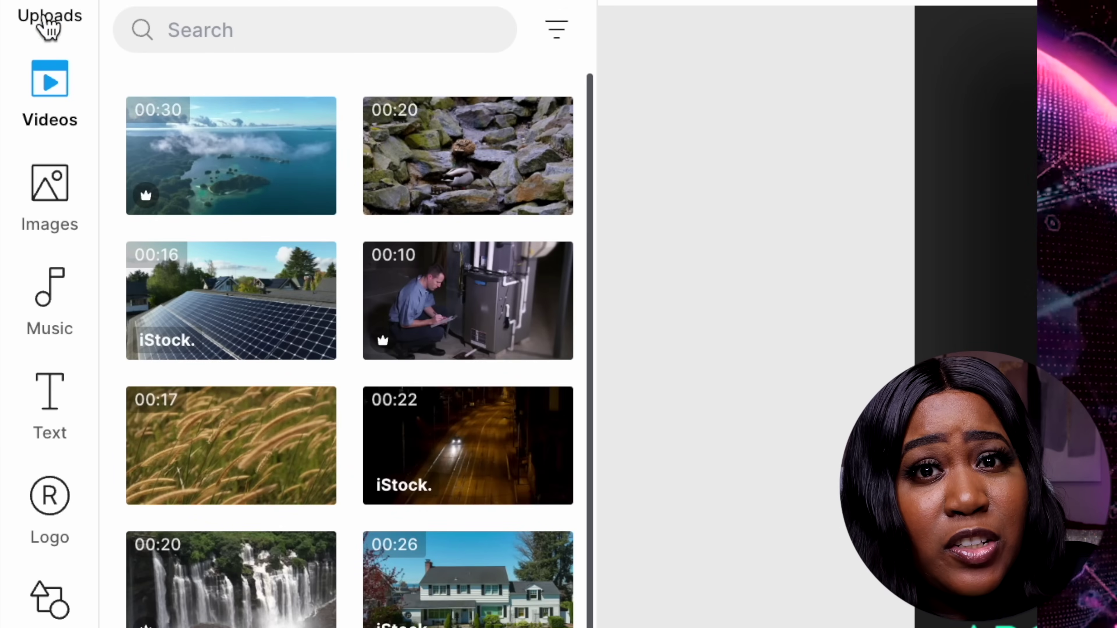
scroll(304, 390, "down", 10)
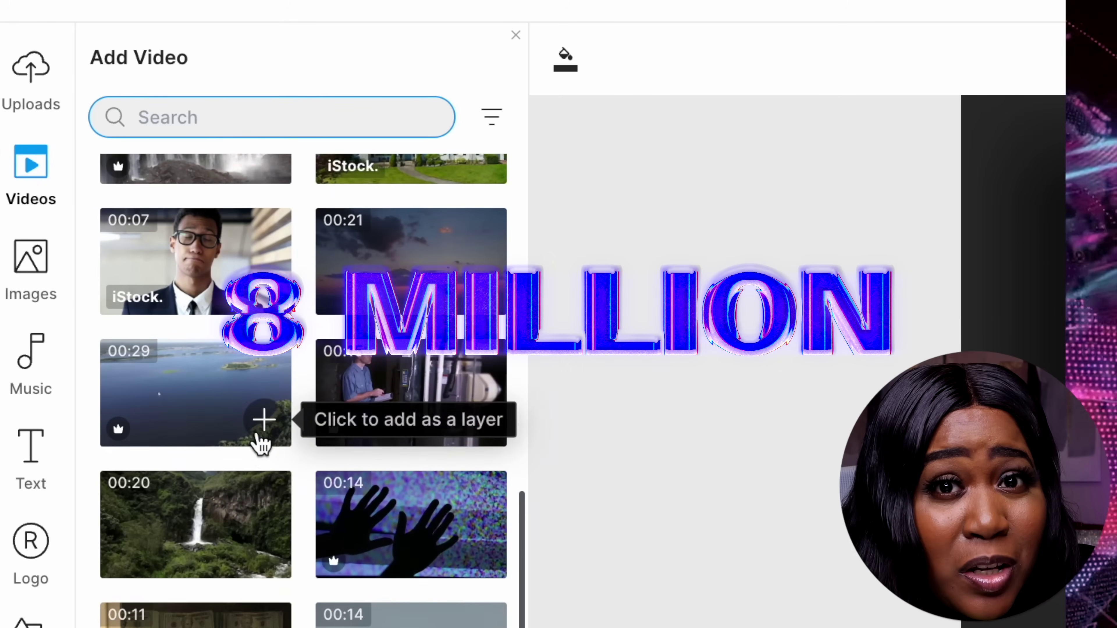
scroll(261, 445, "down", 1)
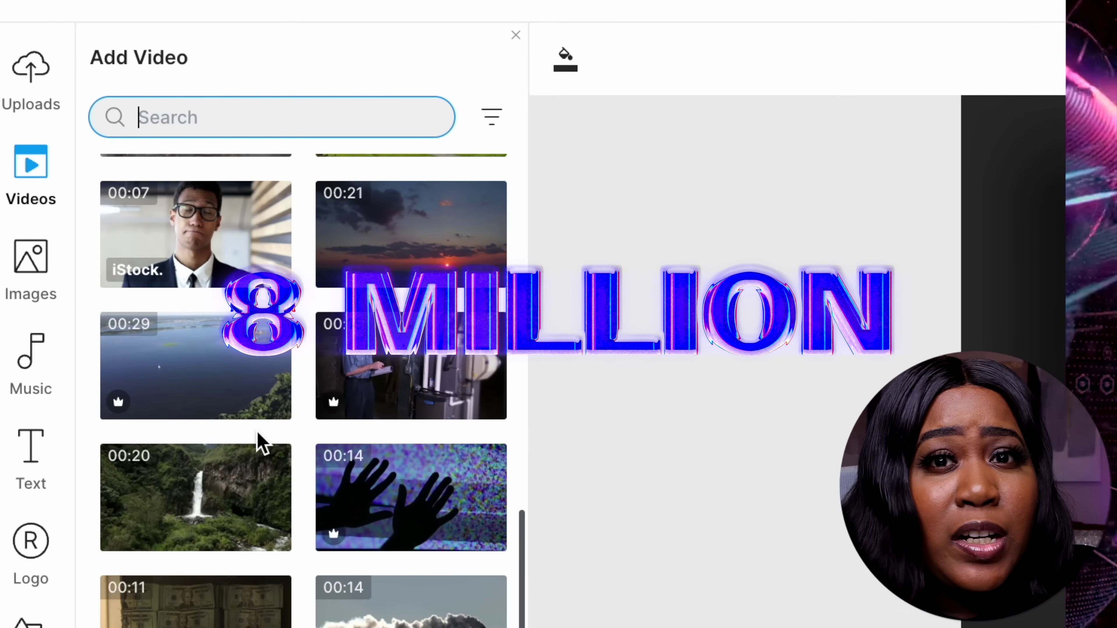
scroll(257, 433, "down", 6)
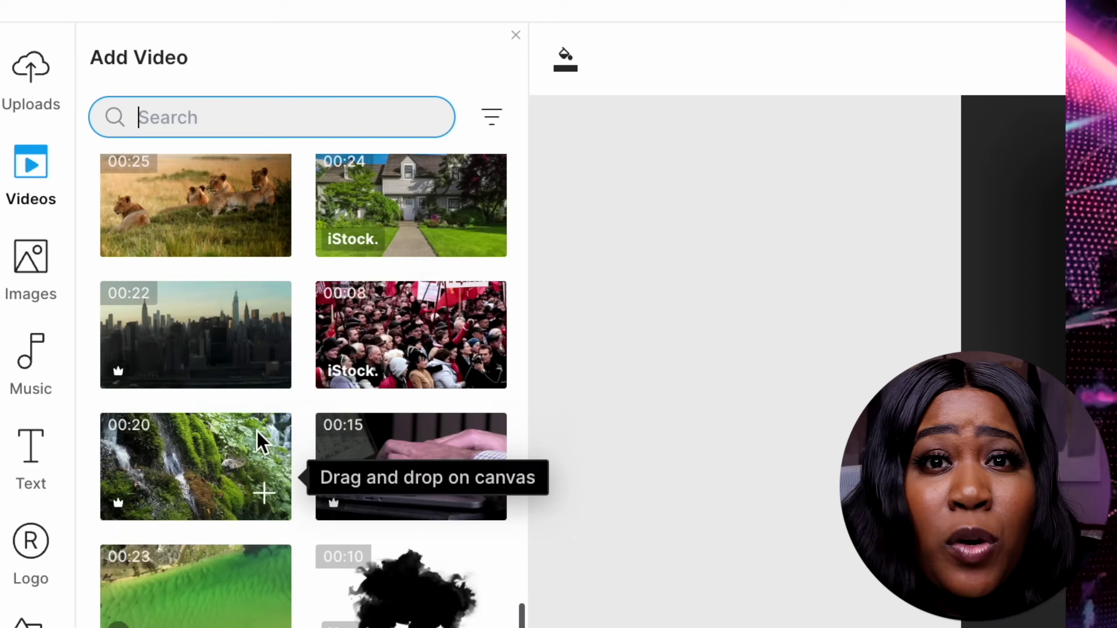
scroll(257, 431, "down", 8)
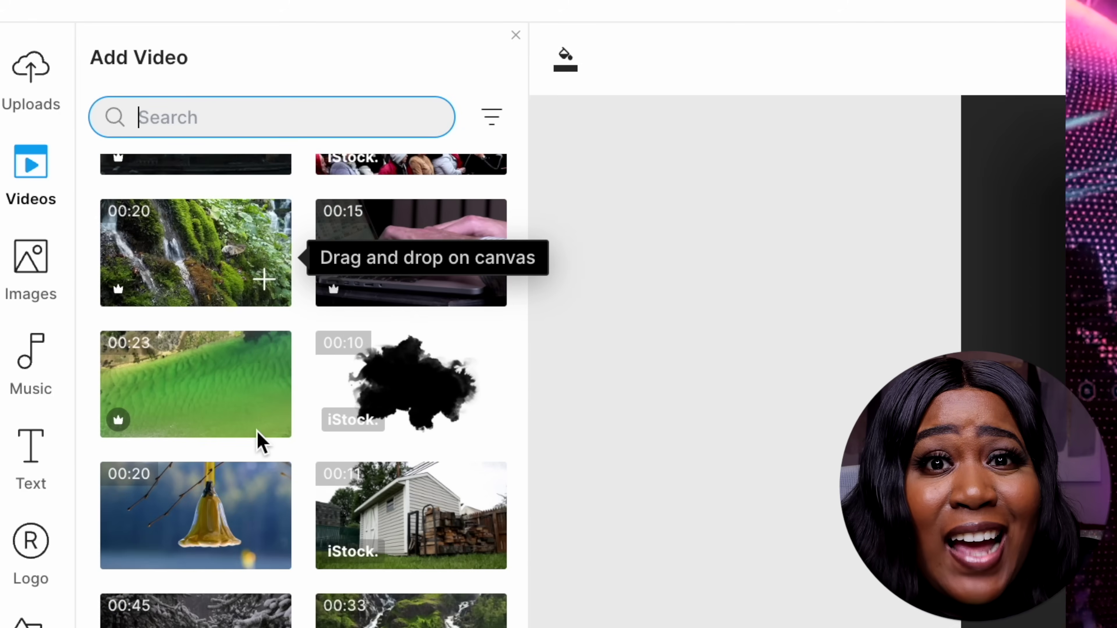
scroll(257, 431, "down", 6)
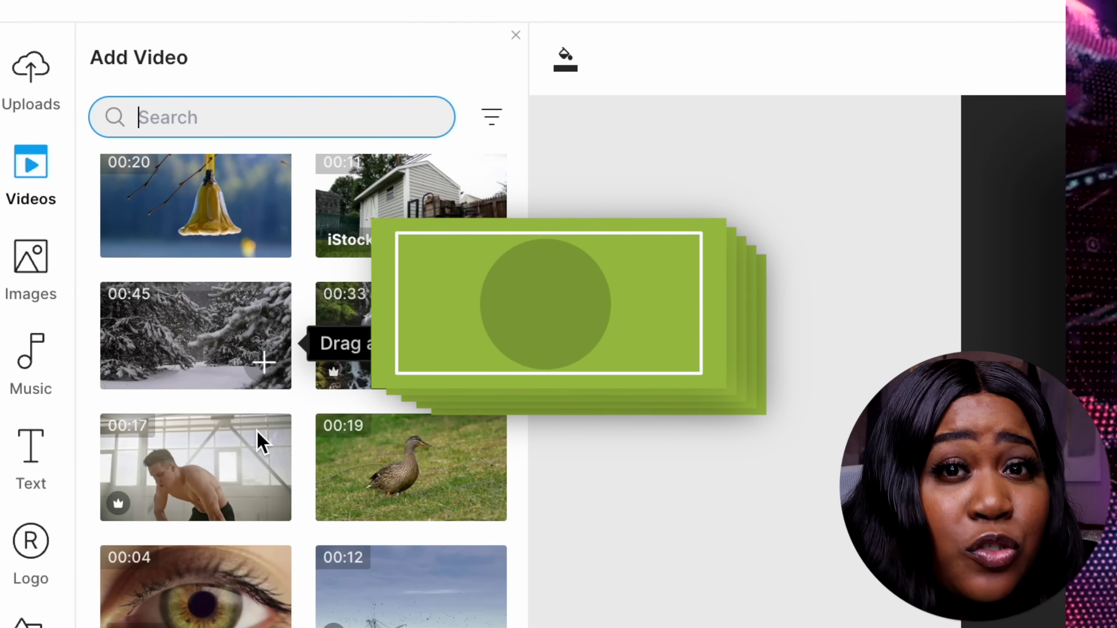
scroll(257, 431, "down", 10)
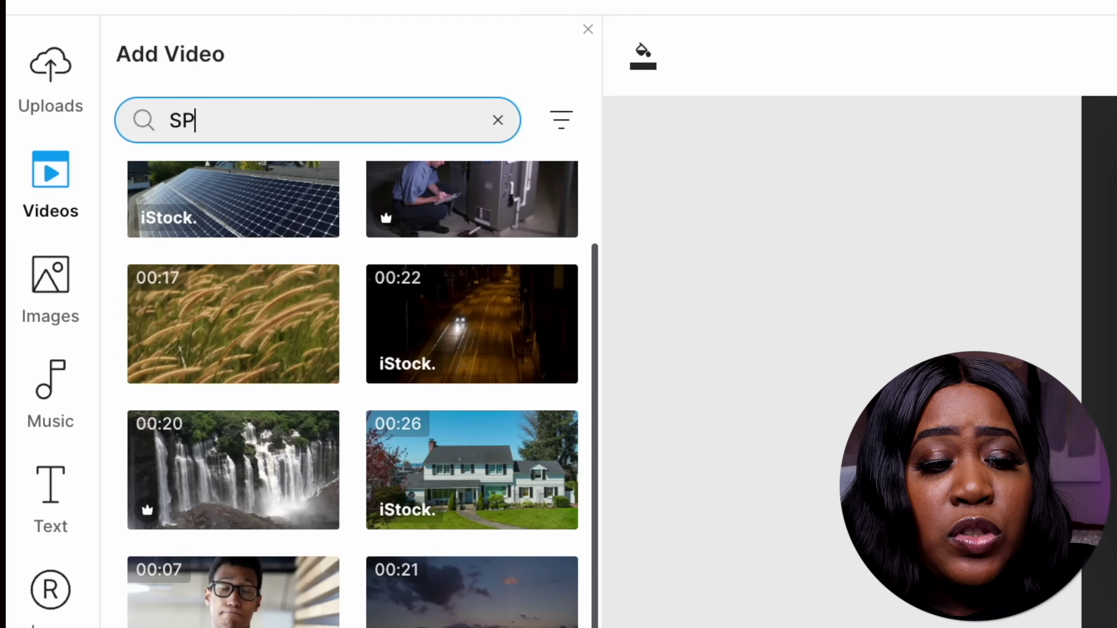
key("Return")
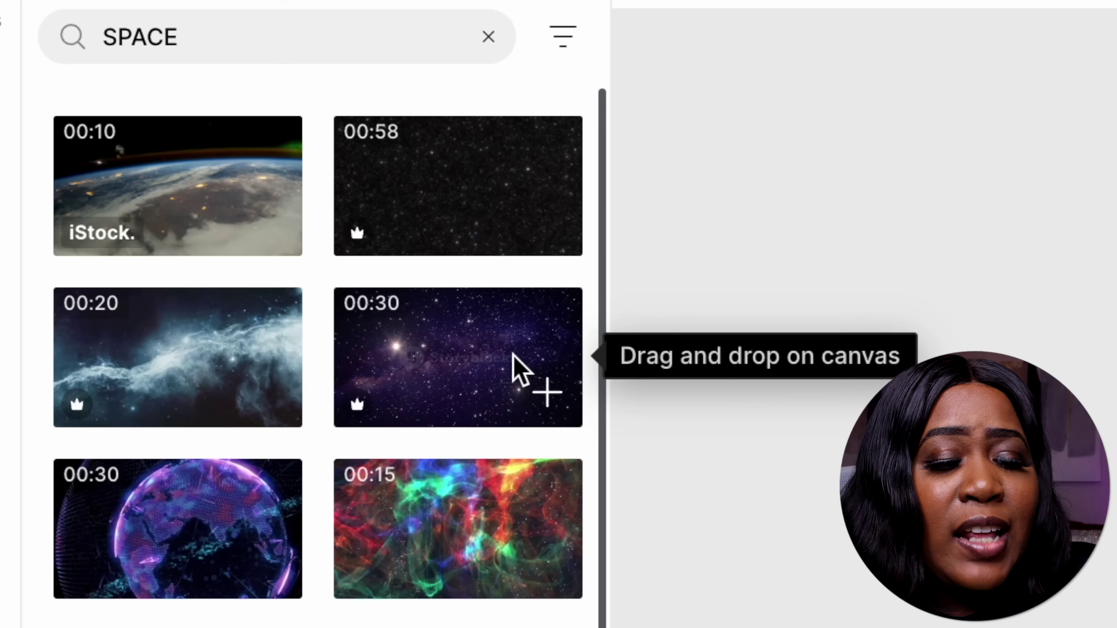
Add the 30-second purple starfield clip to scene 1, trimmed to fit the scene, and enlarge it upward over the empty area.
left_click(545, 395)
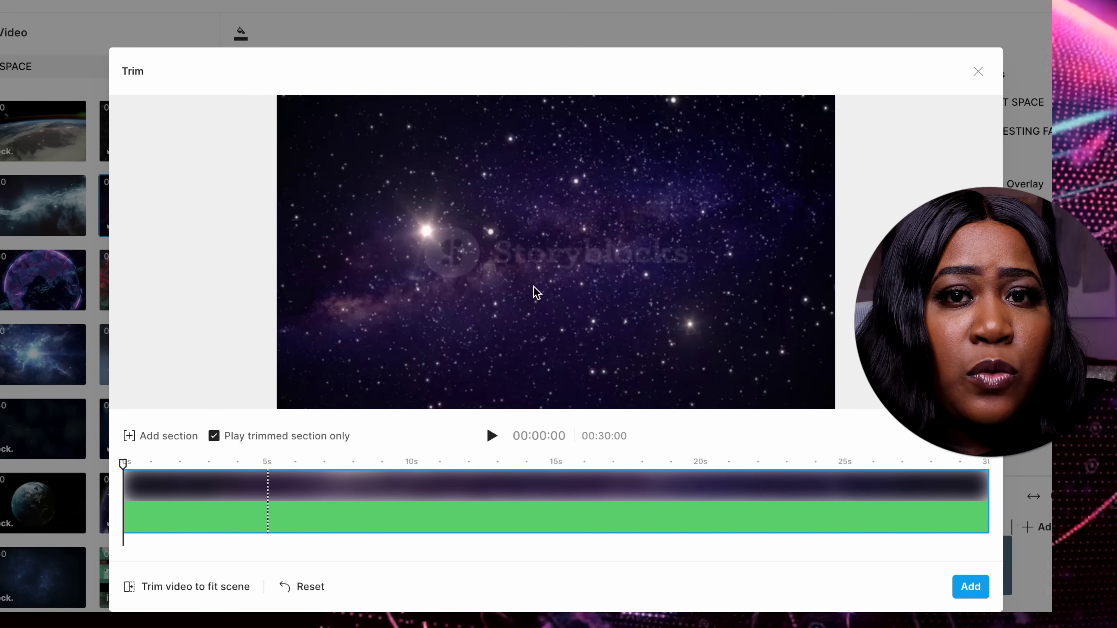
left_click(203, 587)
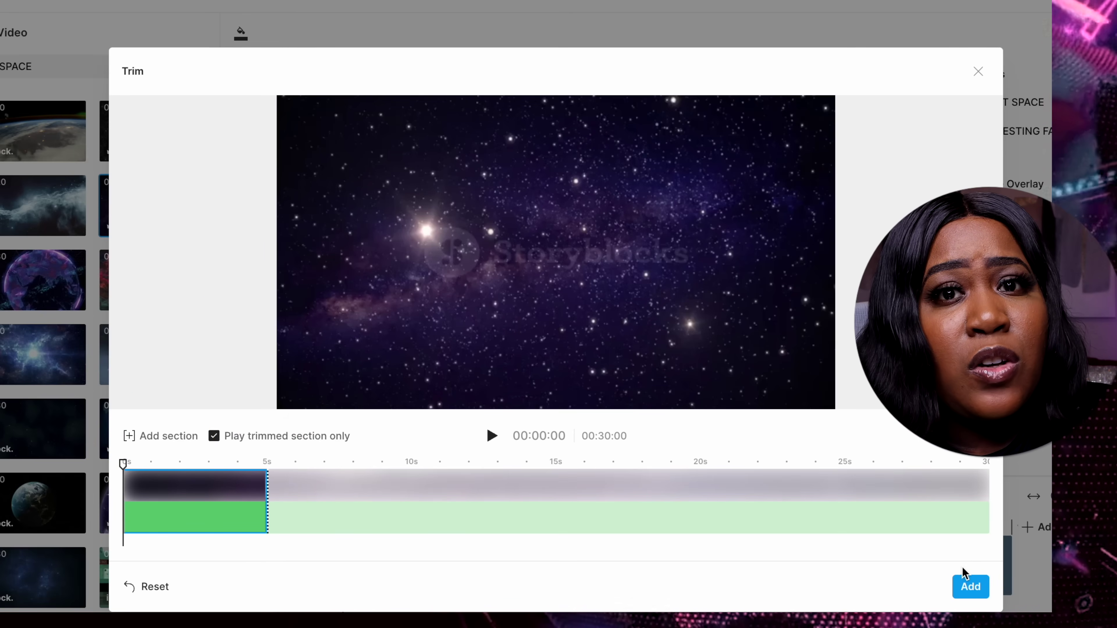
left_click(971, 587)
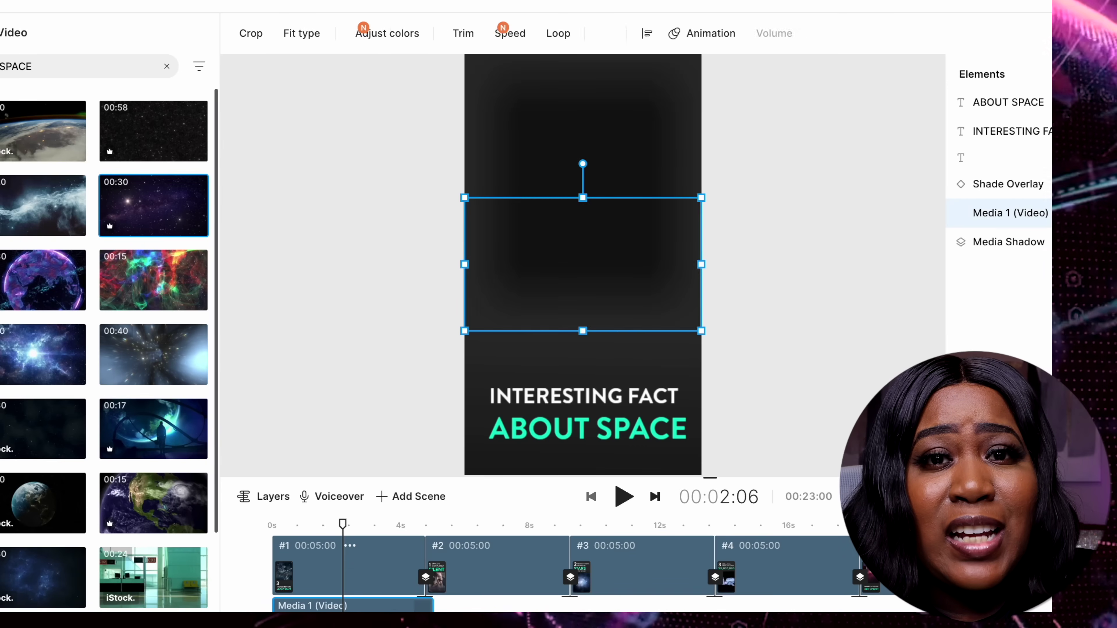
left_click_drag(582, 197, 590, 86)
left_click(800, 216)
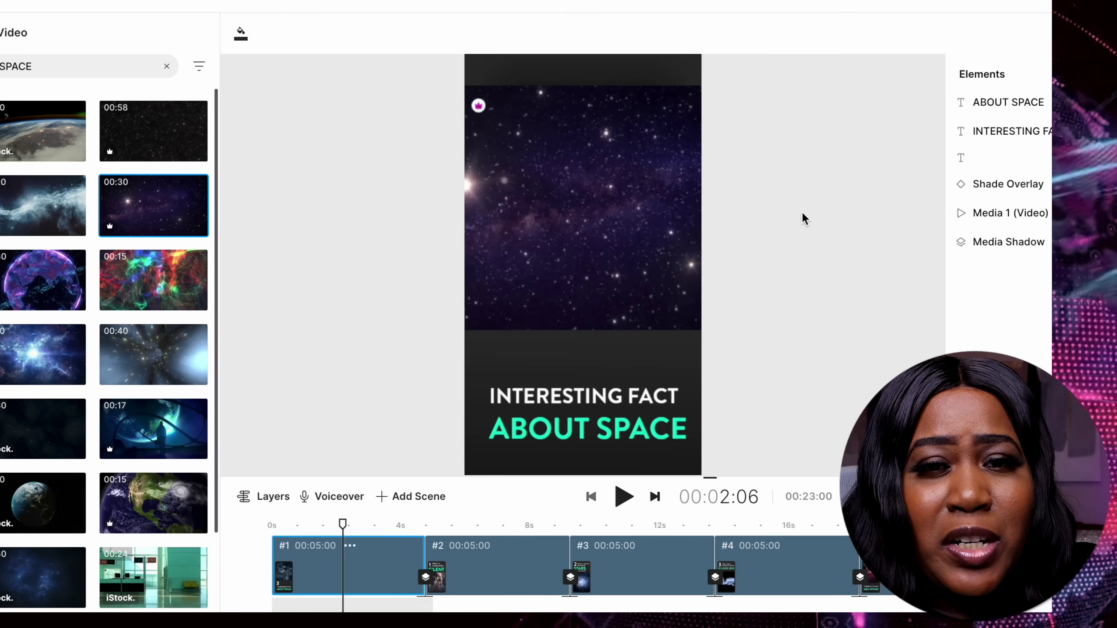
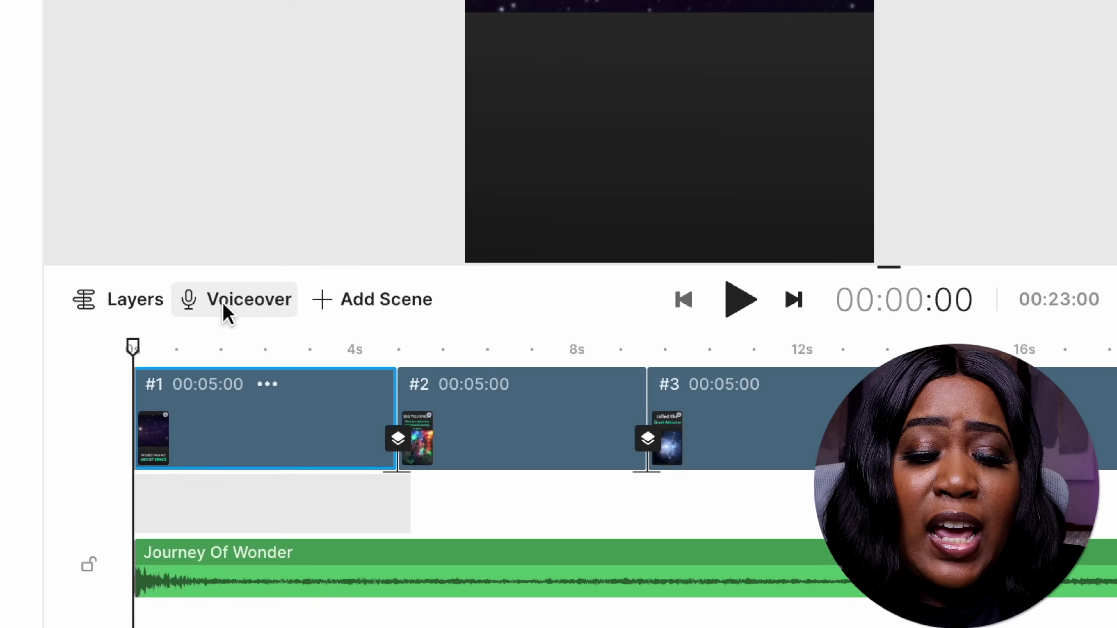
Start recording a voiceover for the project.
left_click(224, 305)
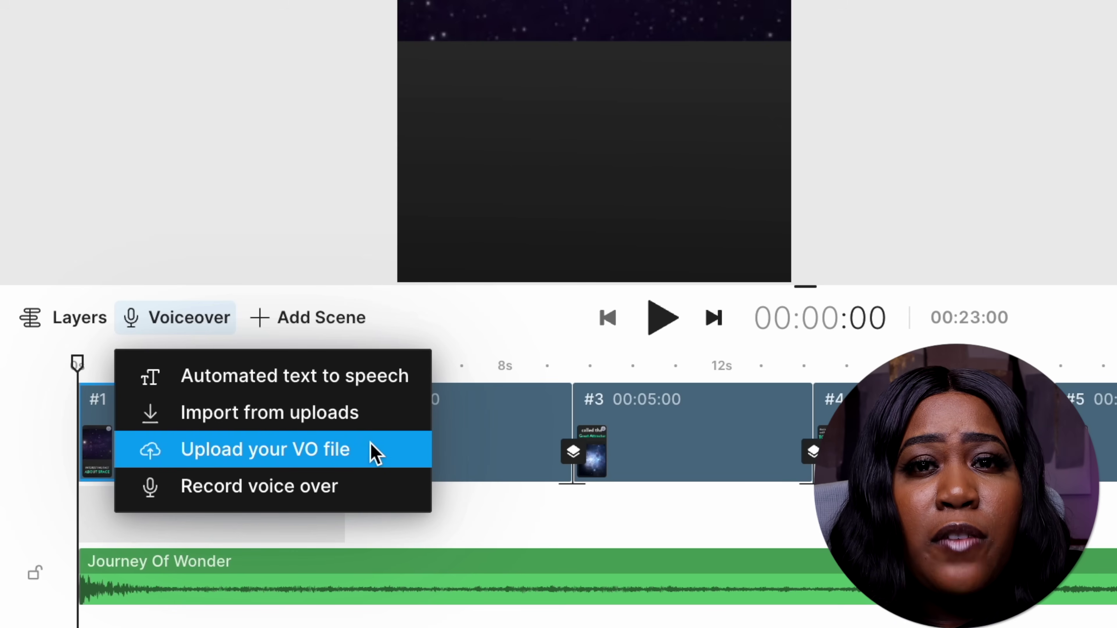
left_click(291, 486)
left_click(173, 470)
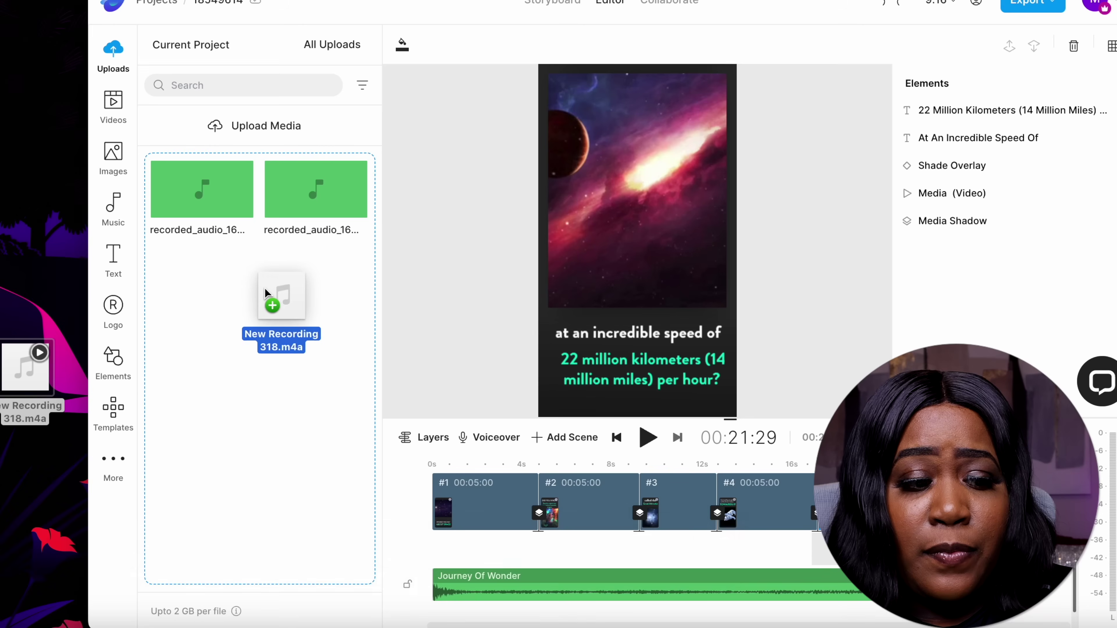
Upload "New Recording 318.m4a" from the desktop to the project media and add it as an audio layer.
left_click_drag(254, 296, 231, 273)
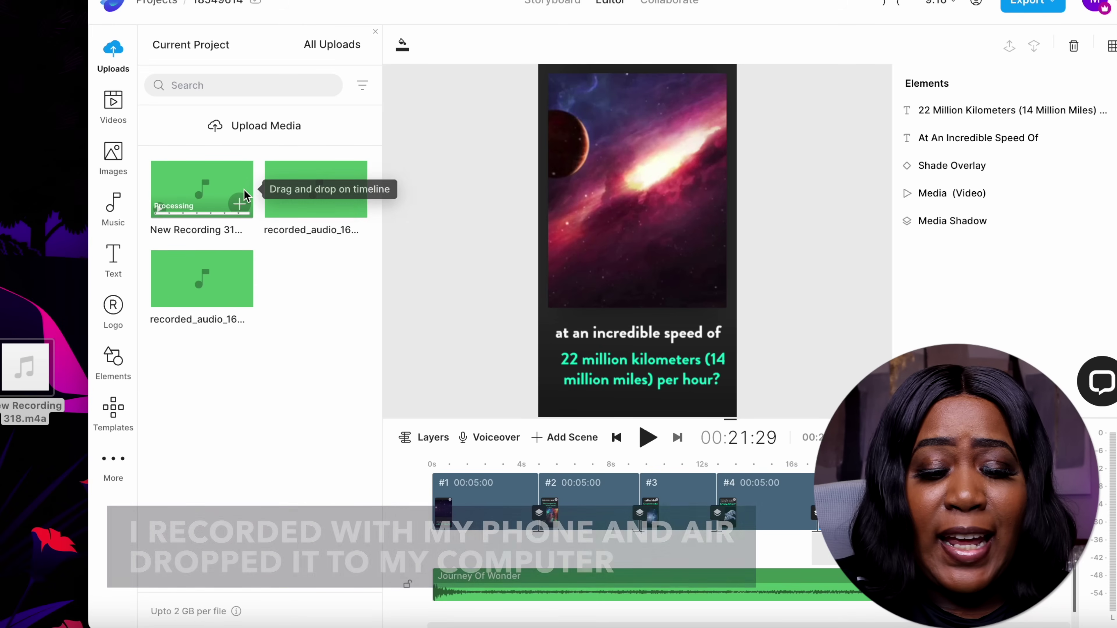
left_click(240, 193)
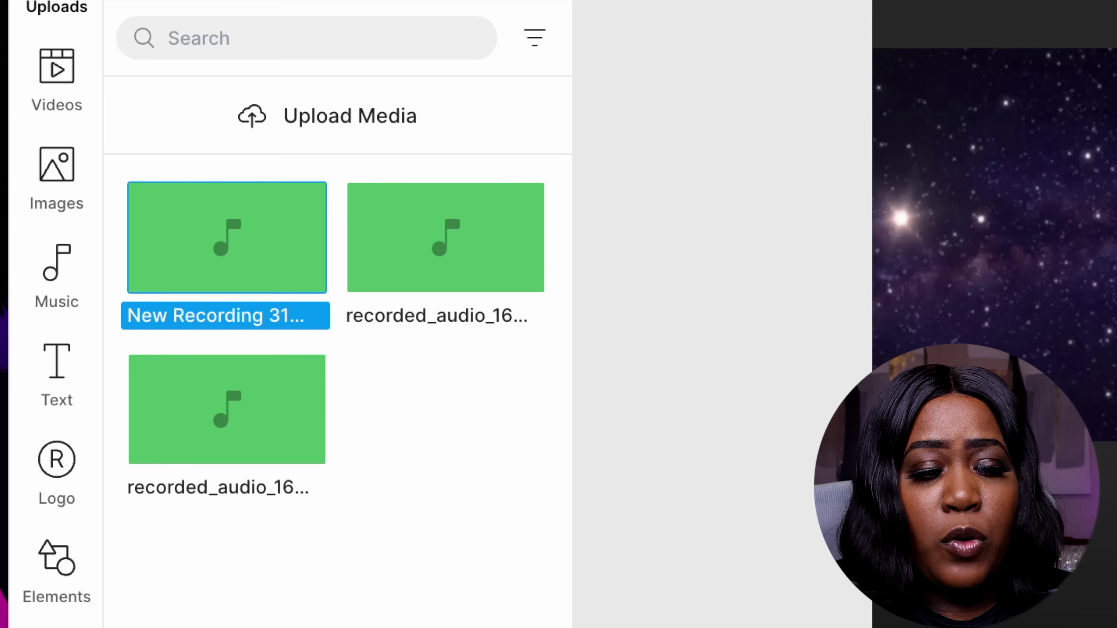
left_click(299, 273)
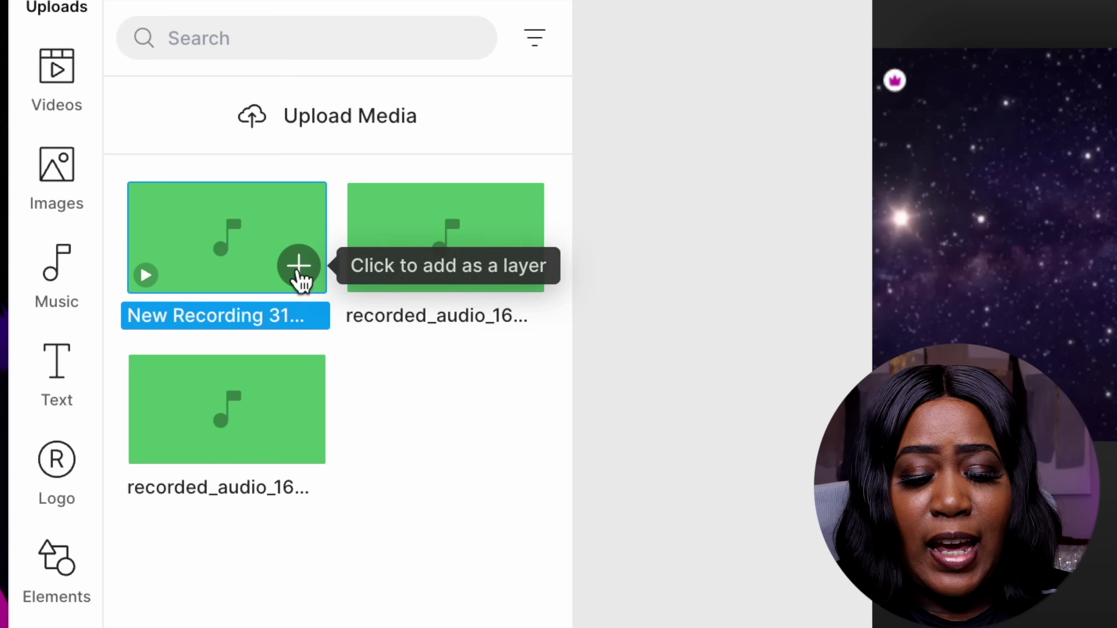
Move the New Recording 318 clip to the very start of the timeline.
scroll(602, 387, "right", 5)
scroll(601, 387, "left", 5)
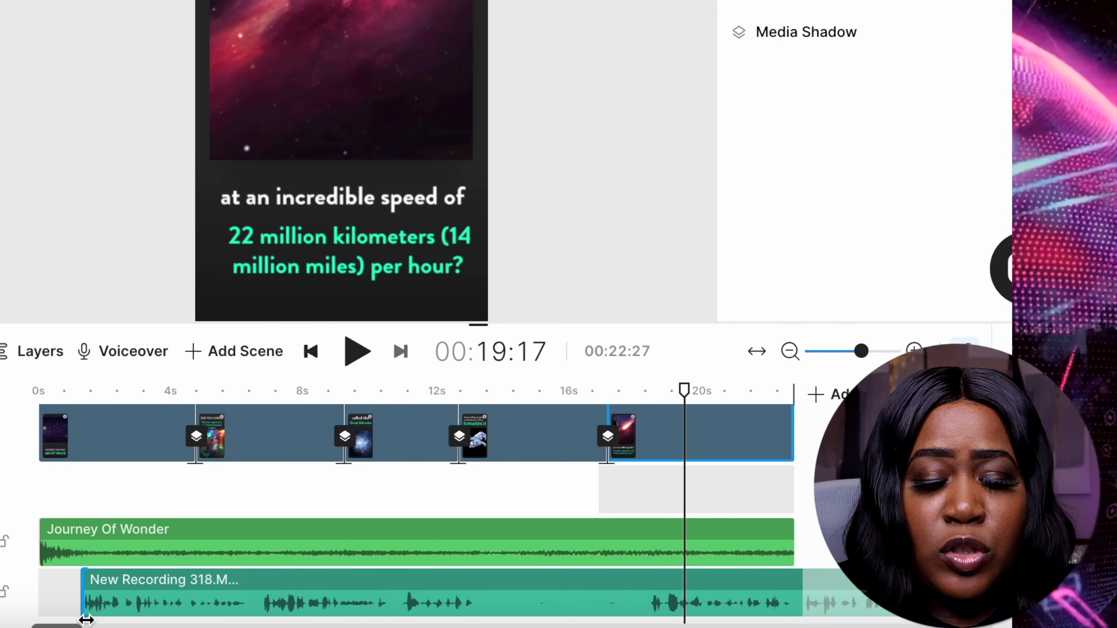
left_click(105, 607)
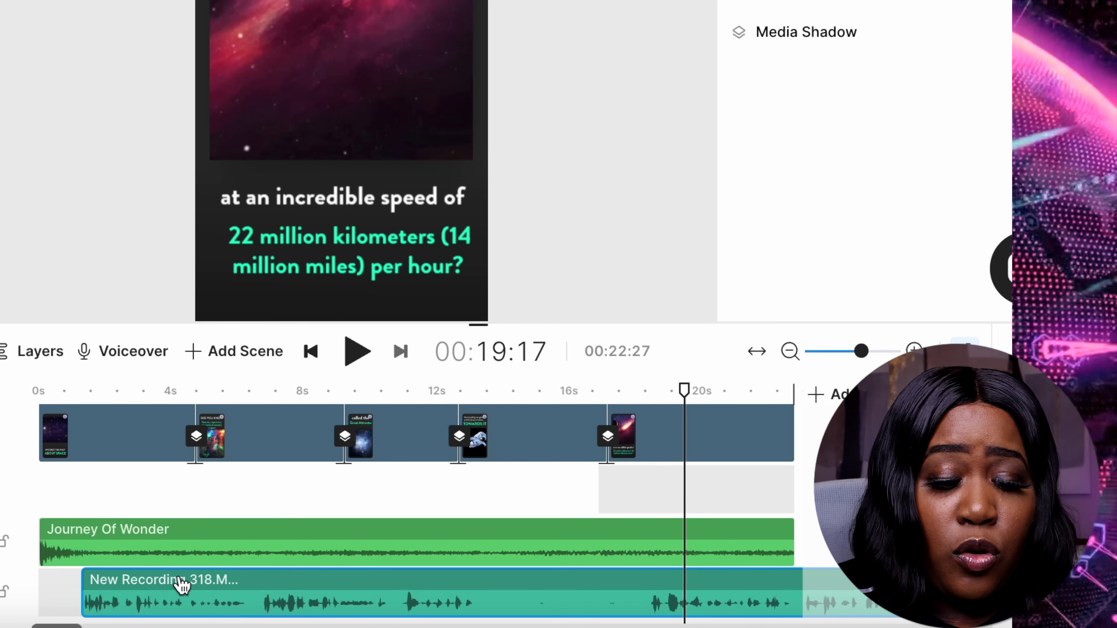
left_click_drag(180, 585, 99, 585)
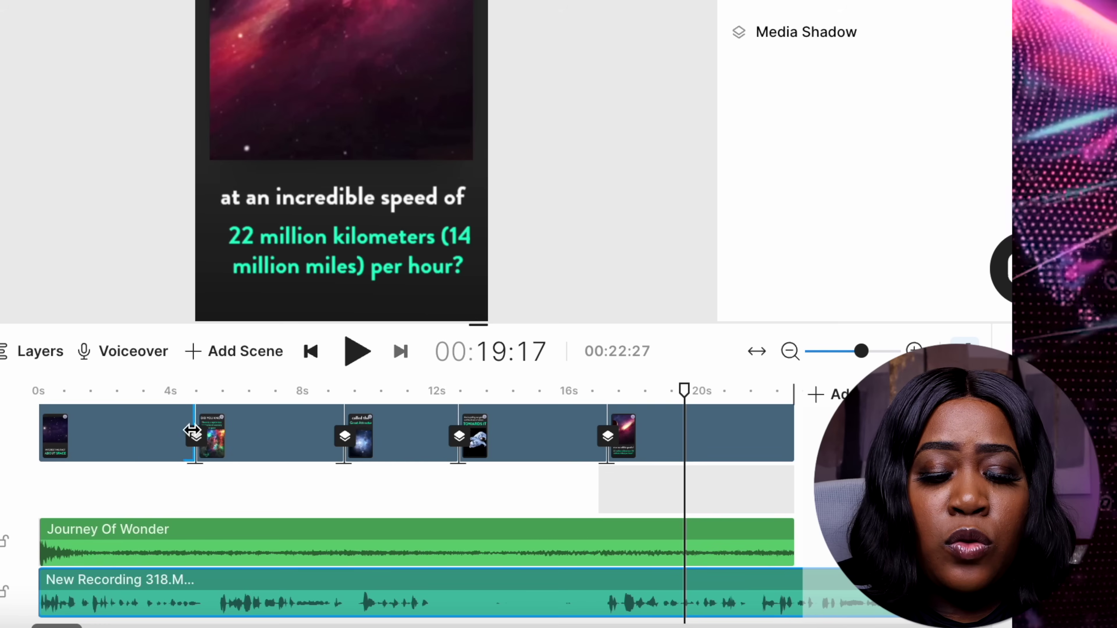
Split the New Recording 318 clip at 00:11:28, where the silent stretch begins.
left_click_drag(687, 401, 428, 409)
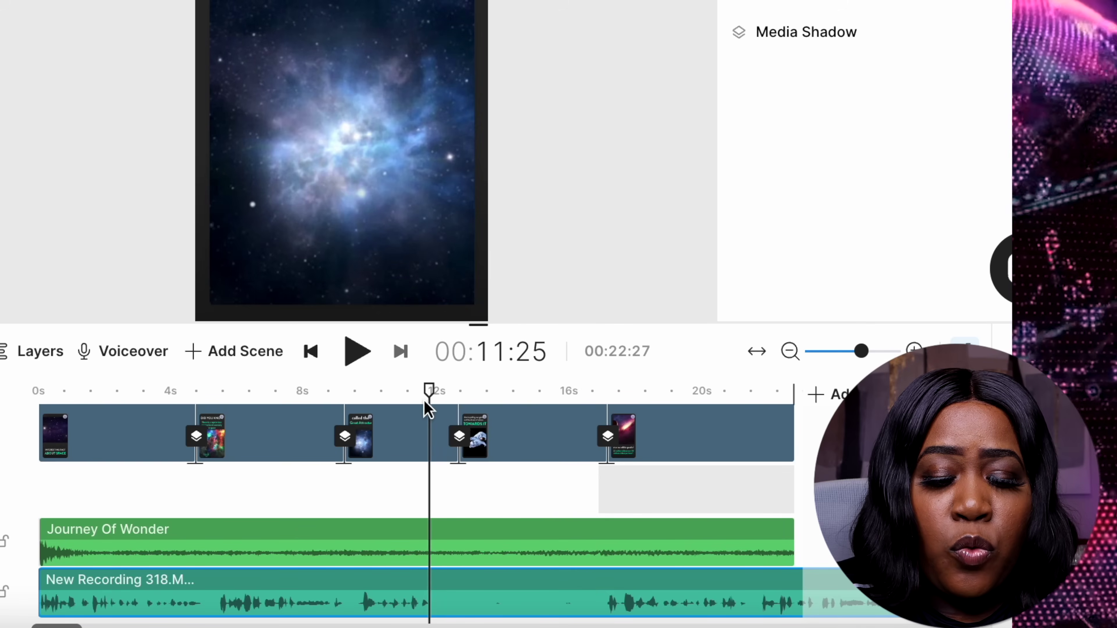
left_click(431, 410)
left_click(445, 604)
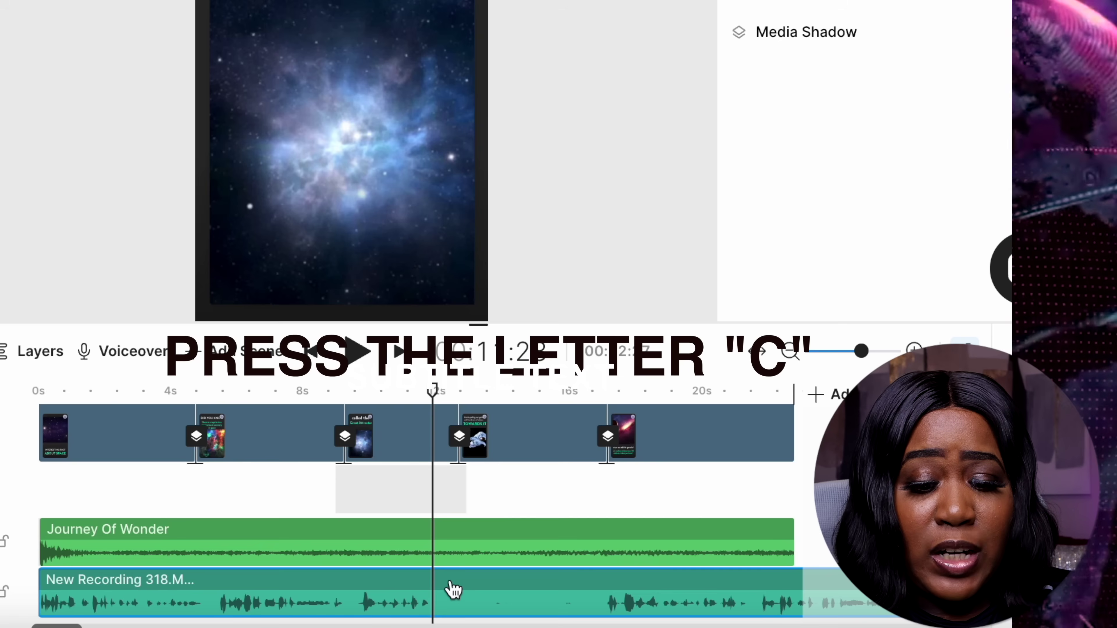
key("c")
scroll(455, 591, "down", 1)
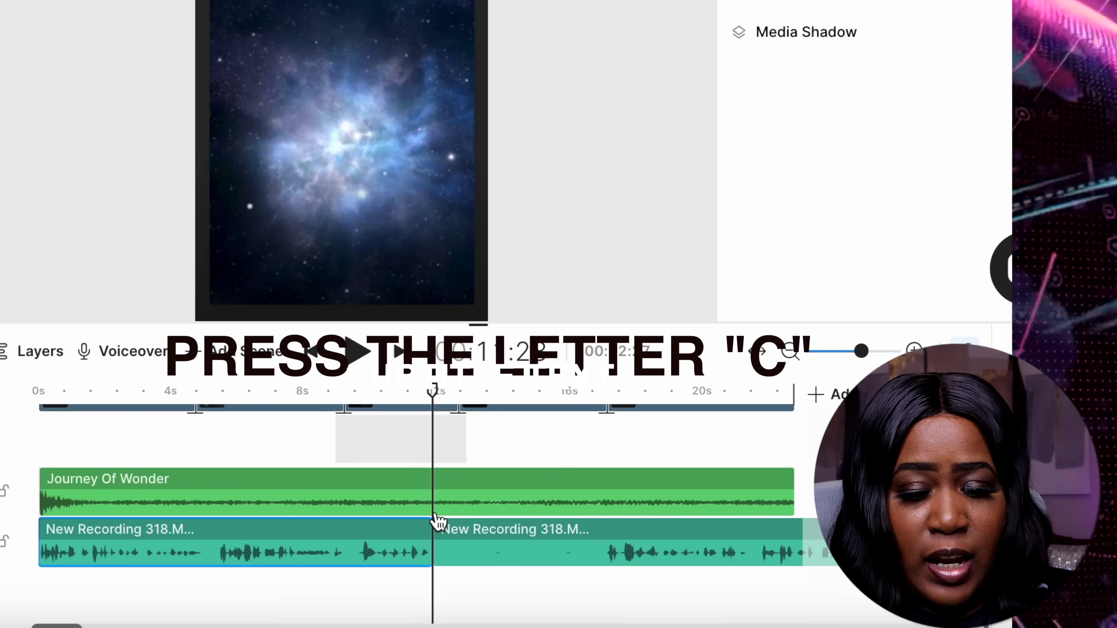
Trim the silence from the start of the second voiceover part and move it up against the first part.
left_click(453, 544)
left_click_drag(435, 542, 577, 539)
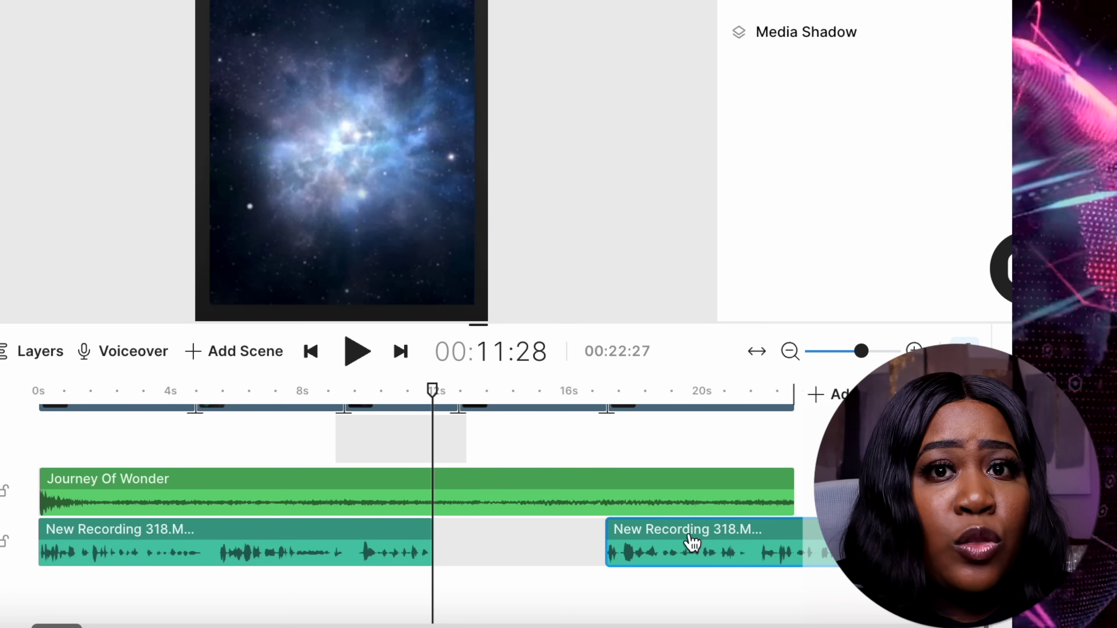
left_click_drag(742, 542, 593, 530)
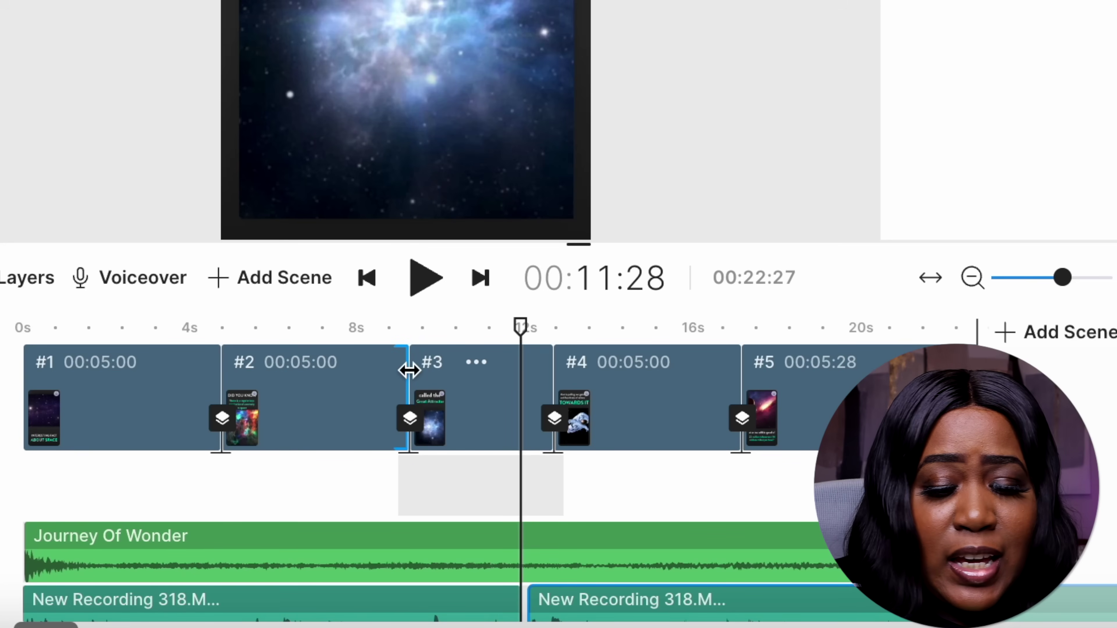
Extend the ends of scenes 2 and 3 on the timeline, and open the audio clip's volume and fade settings.
mouse_move(410, 369)
left_mouse_down()
mouse_move(369, 369)
mouse_move(428, 369)
left_mouse_up()
left_click_drag(572, 373, 606, 374)
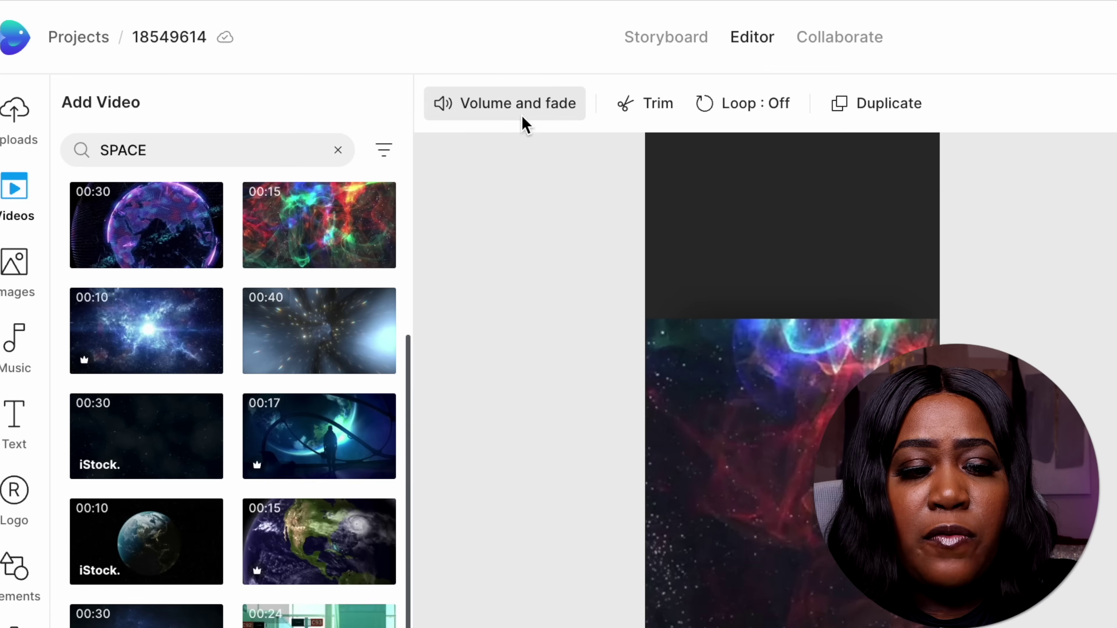
left_click(433, 78)
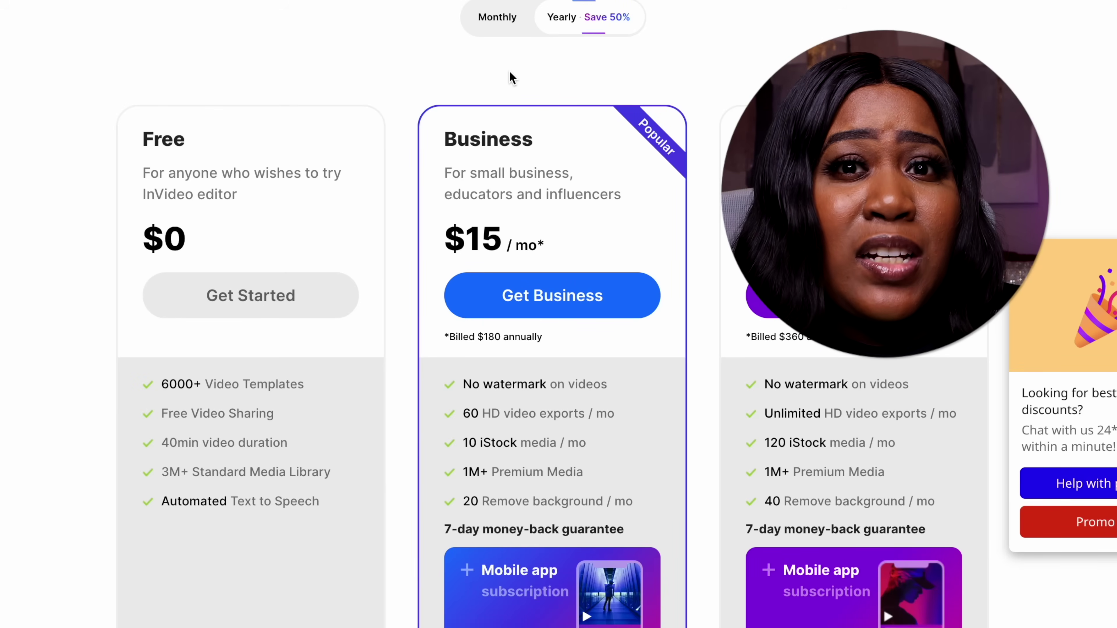
Compare the InVideo plan prices under monthly and yearly billing.
left_click(501, 27)
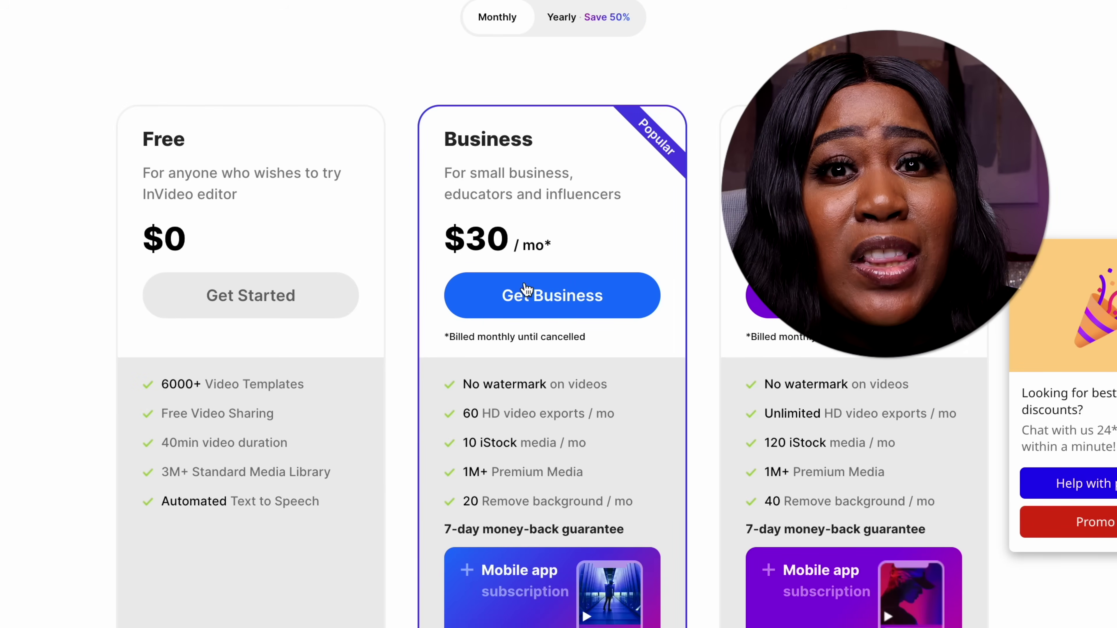
left_click(578, 24)
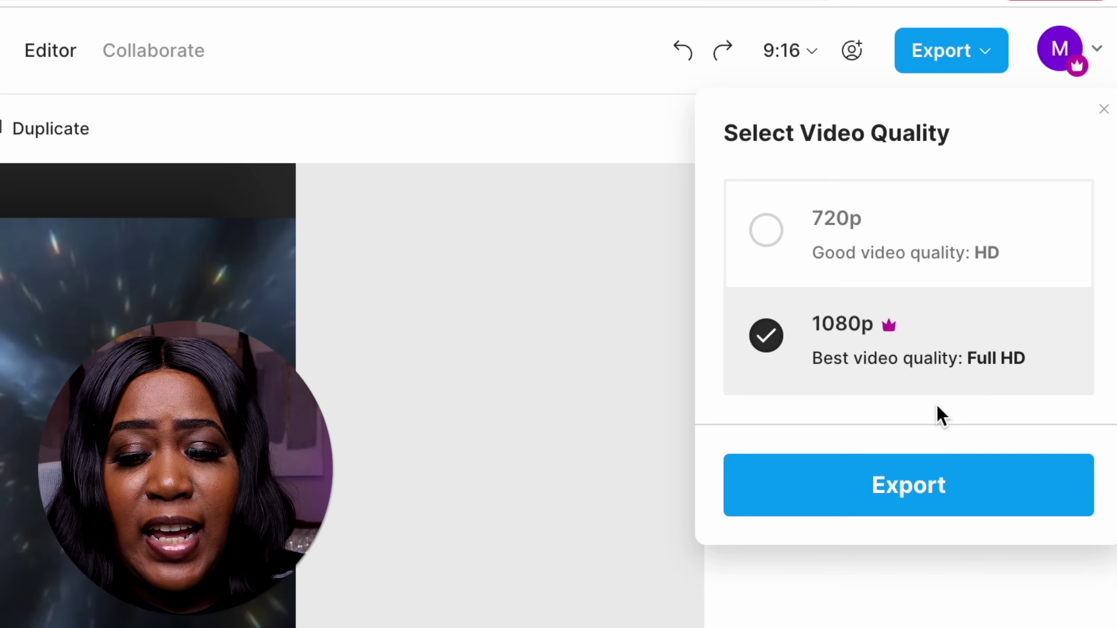
Export the finished video at 1080p Full HD quality.
left_click(930, 500)
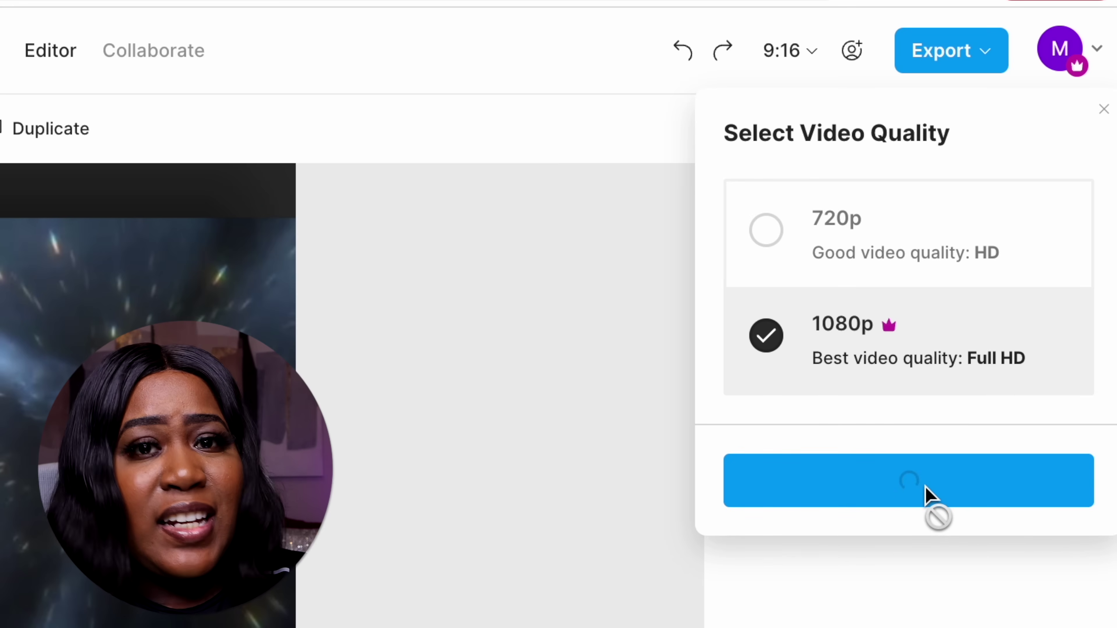